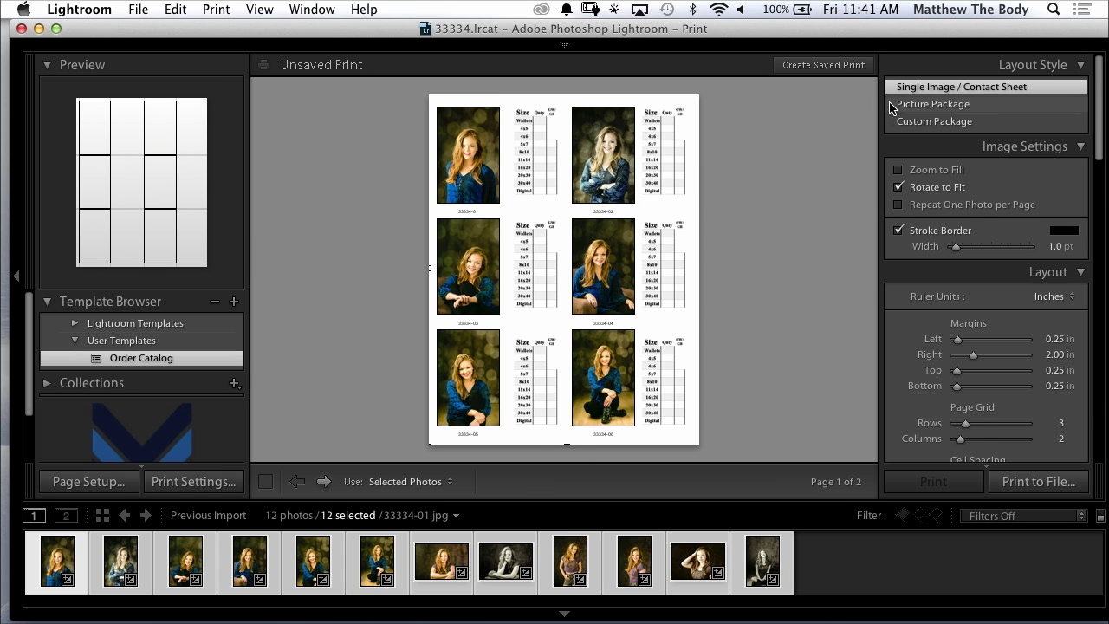
# Step: Deselect all photos so the print page shows only the six blank order-form grids
pyautogui.press('super+d')
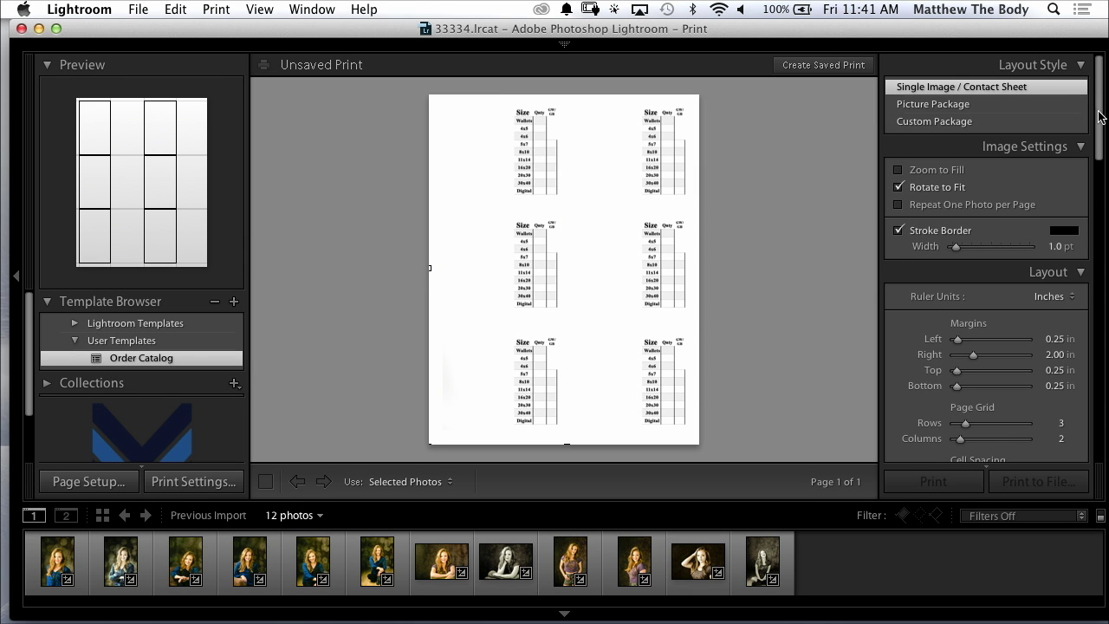
# Step: Set the Print Job custom file dimensions to 5 in wide by 7 in high
pyautogui.moveTo(1103, 130); pyautogui.dragTo(1089, 413)
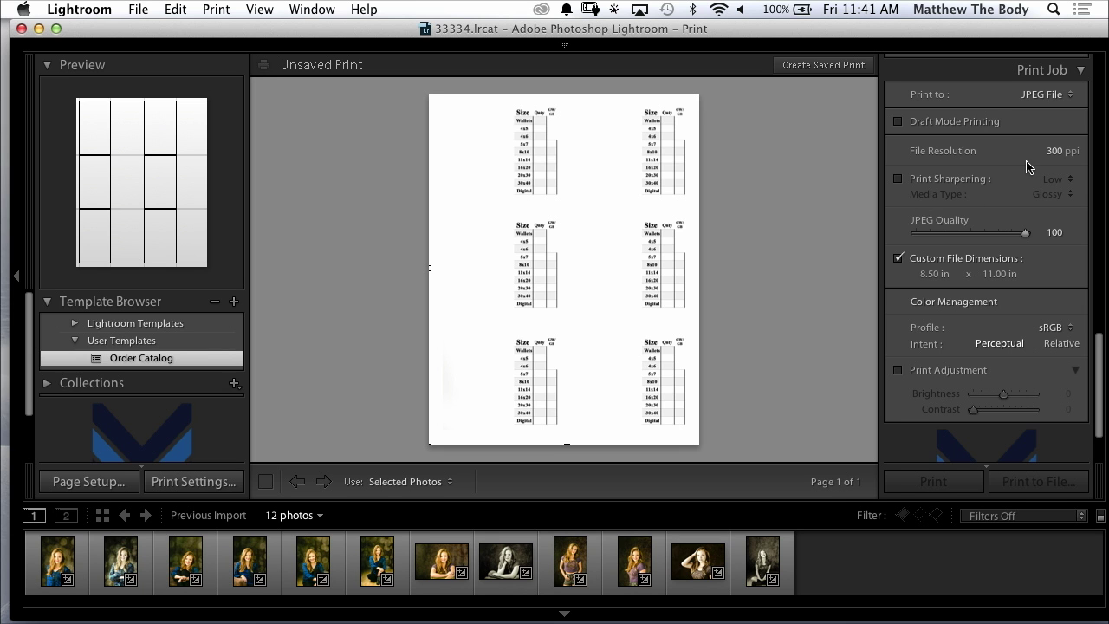
pyautogui.click(936, 274)
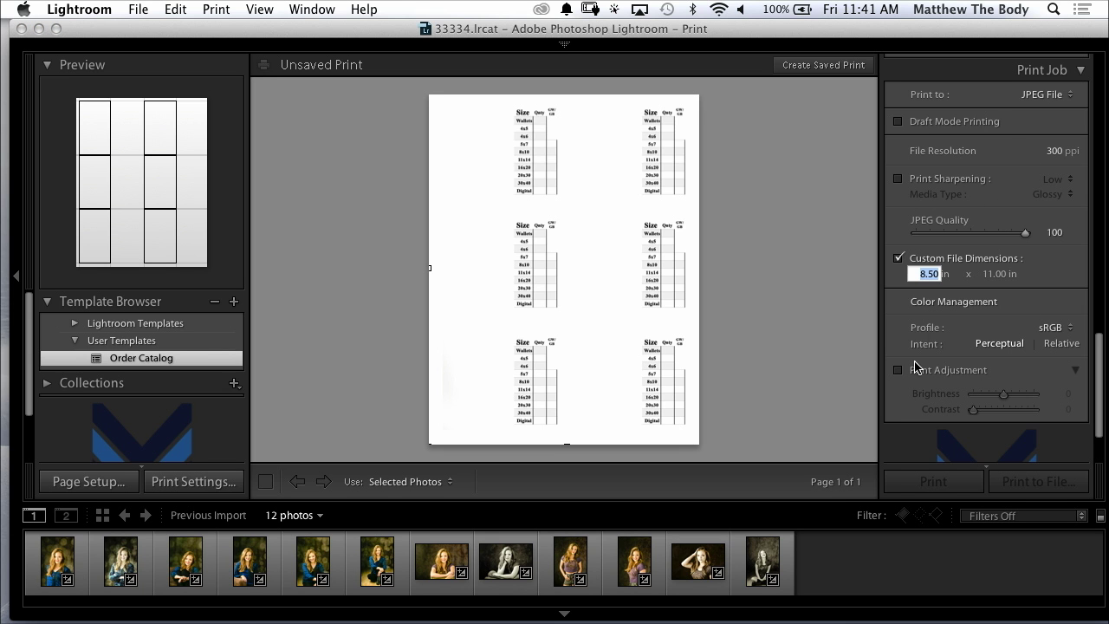
pyautogui.write('5')
pyautogui.press('Tab')
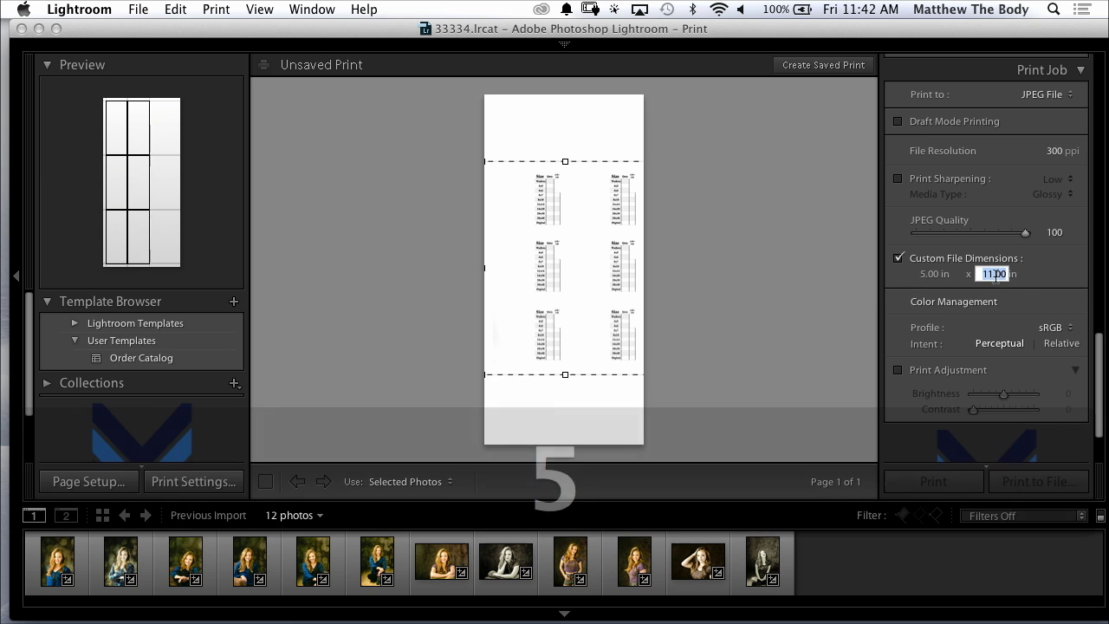
pyautogui.write('7')
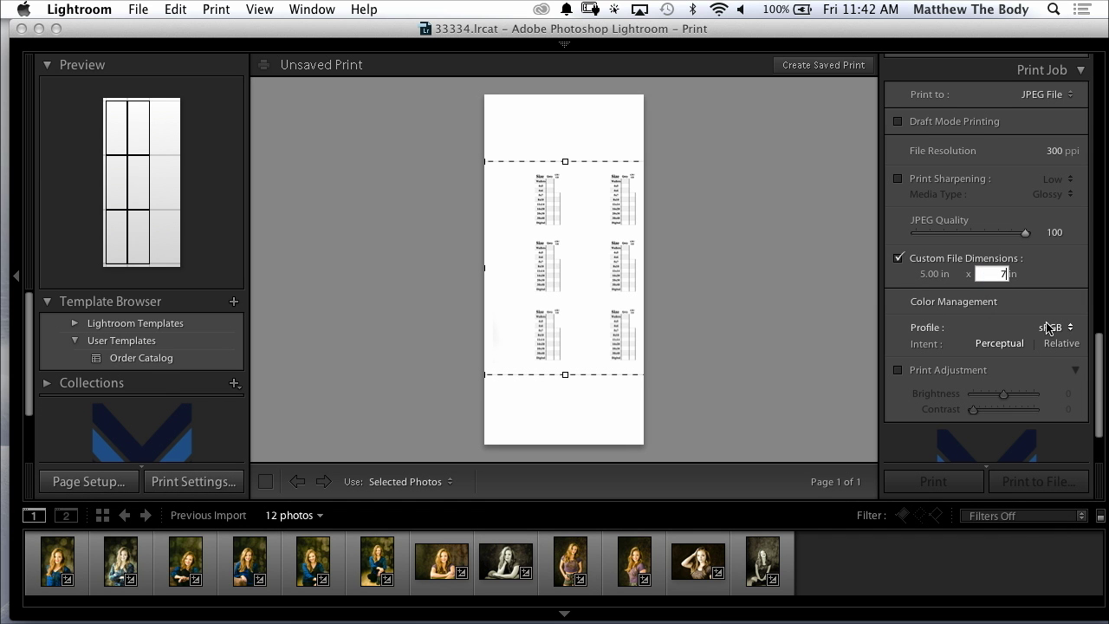
pyautogui.click(1103, 356)
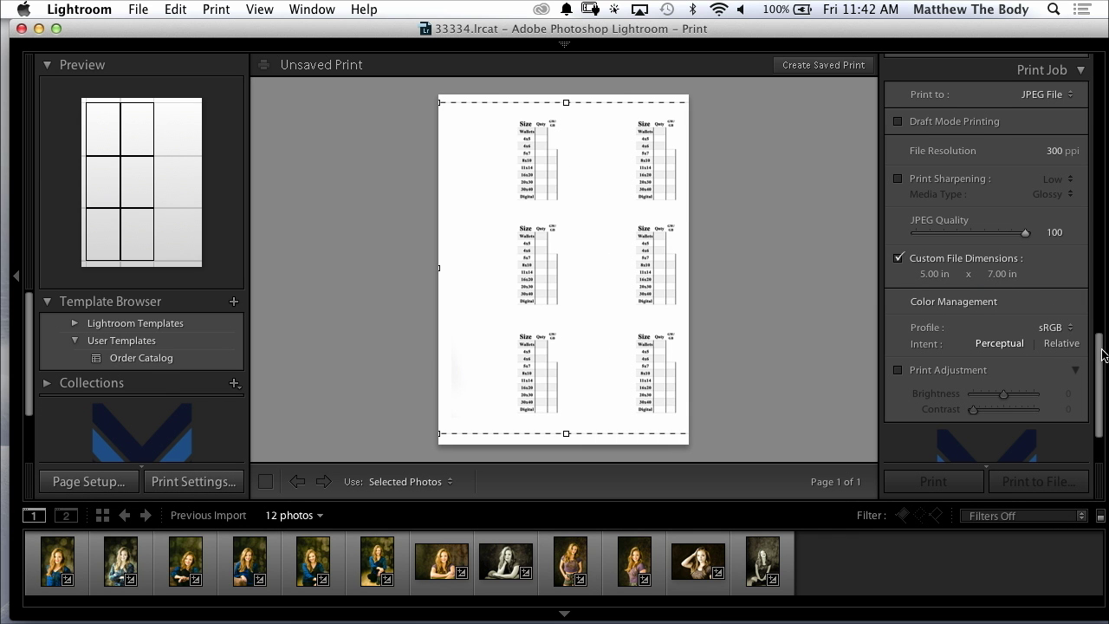
pyautogui.moveTo(1099, 368); pyautogui.dragTo(1105, 237)
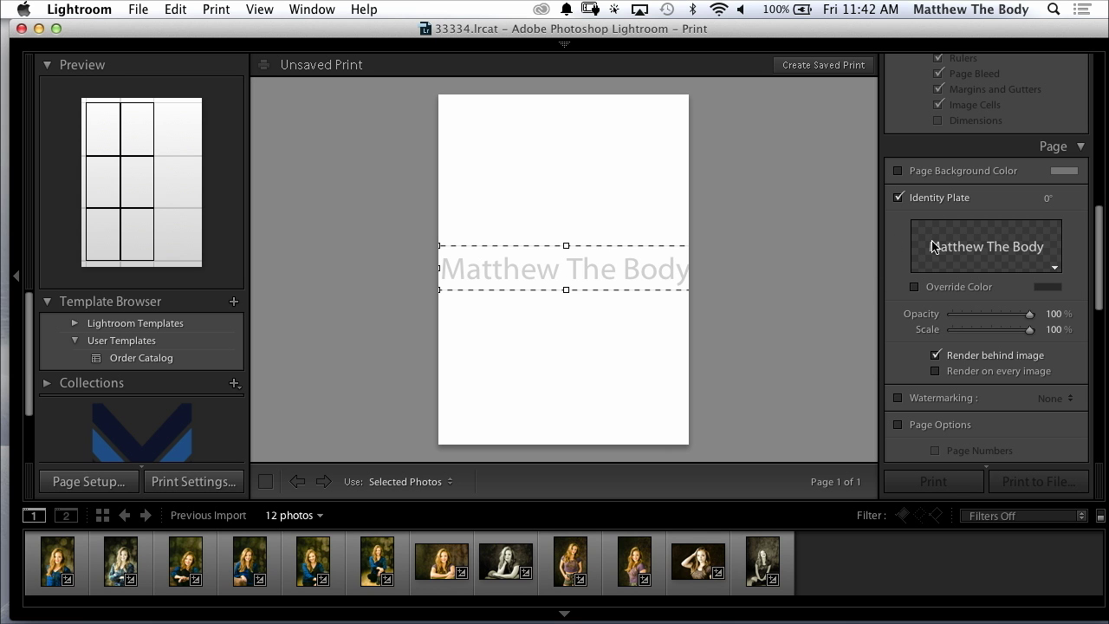
# Step: Open the Identity Plate Editor from the identity plate preview's menu
pyautogui.click(961, 246)
pyautogui.click(925, 275)
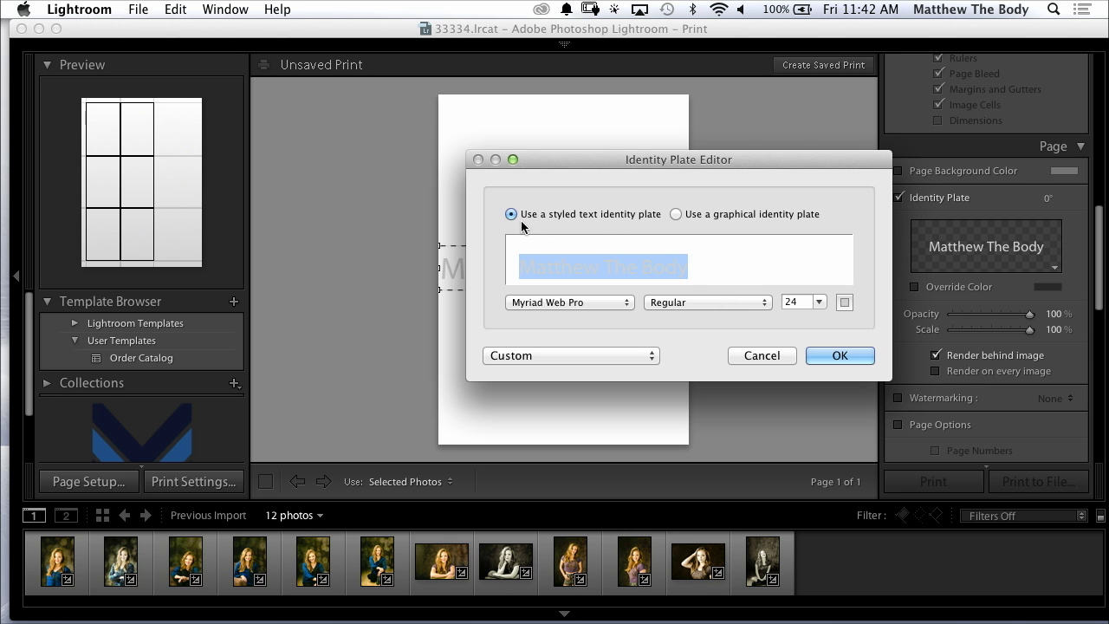
pyautogui.click(680, 214)
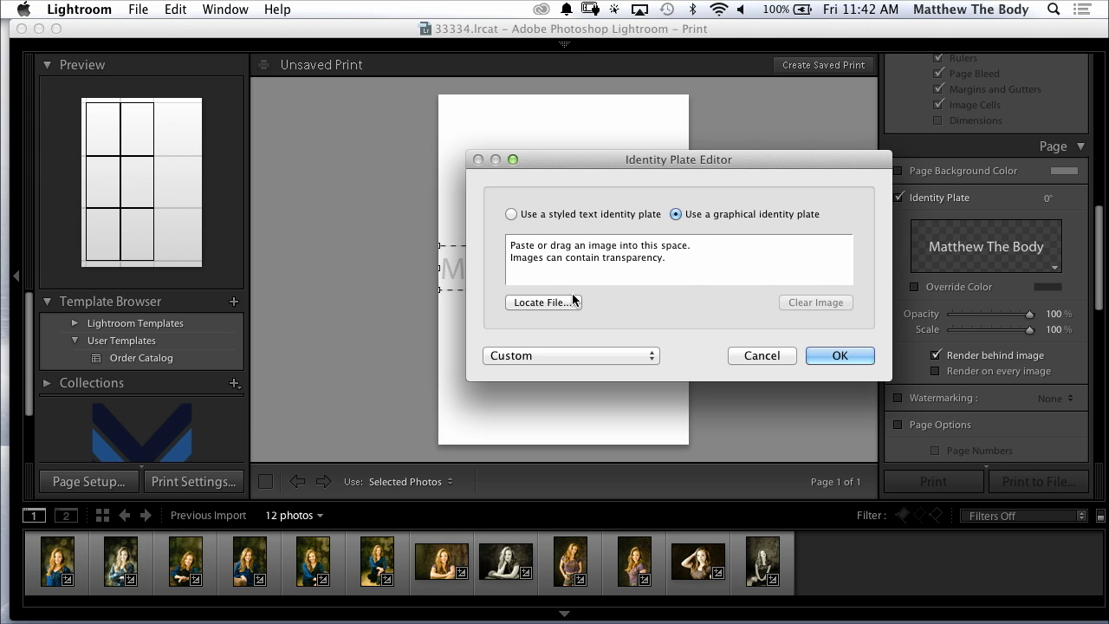
pyautogui.click(538, 303)
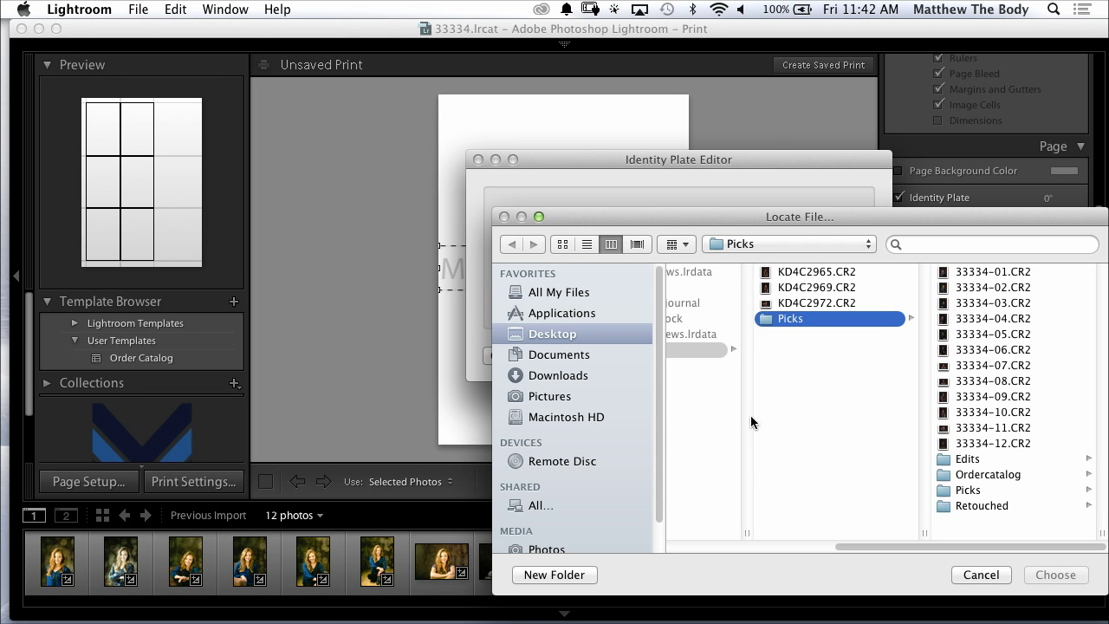
pyautogui.moveTo(885, 544); pyautogui.dragTo(720, 545)
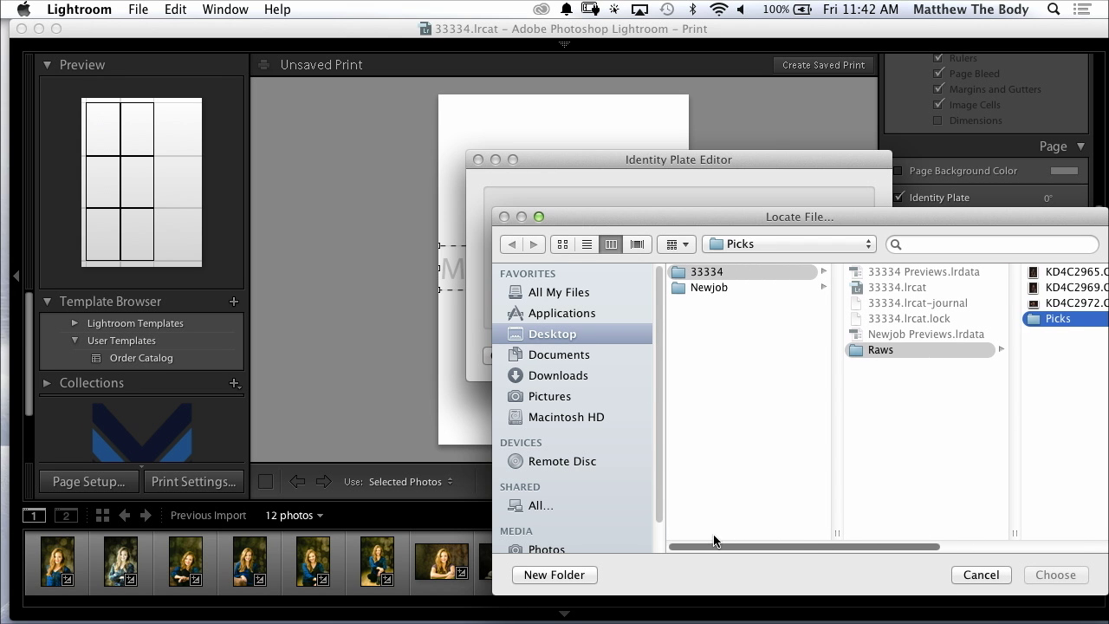
pyautogui.click(562, 355)
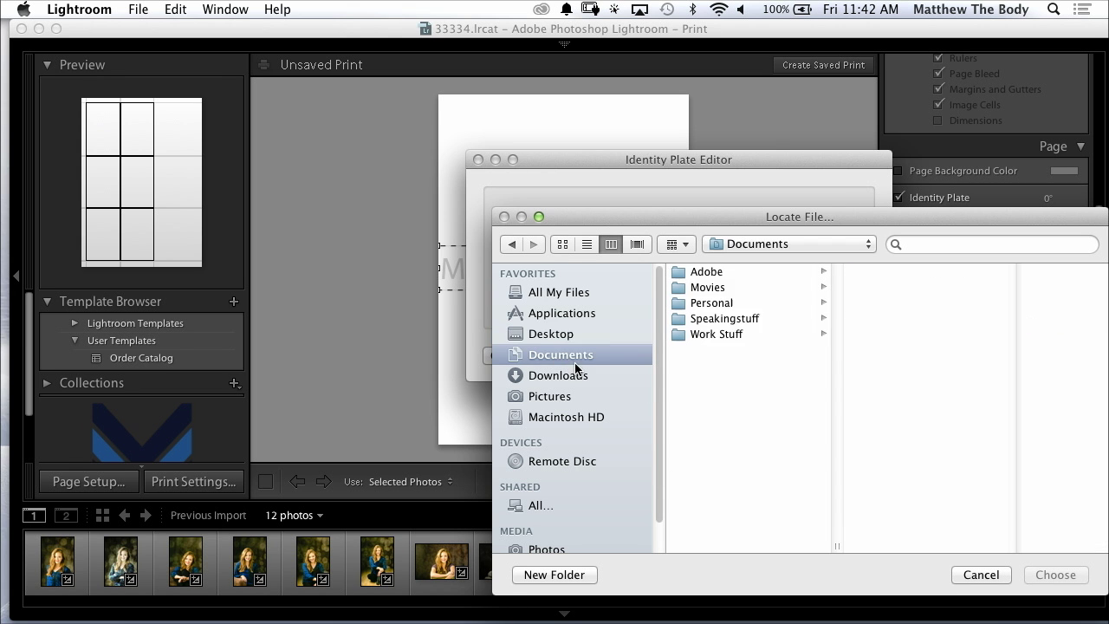
pyautogui.click(720, 333)
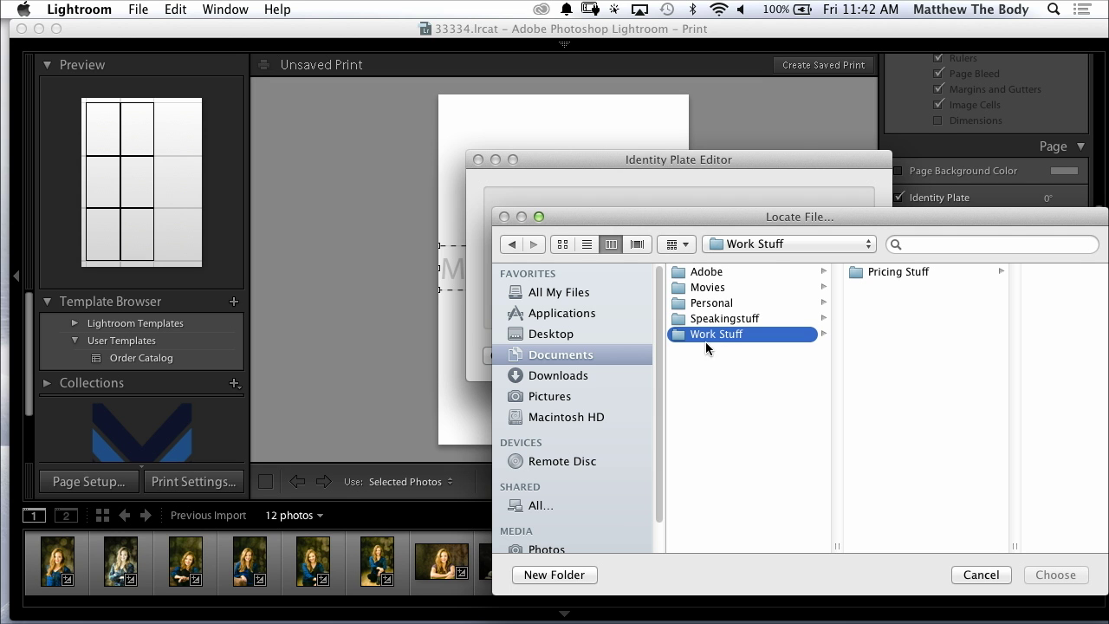
pyautogui.click(754, 320)
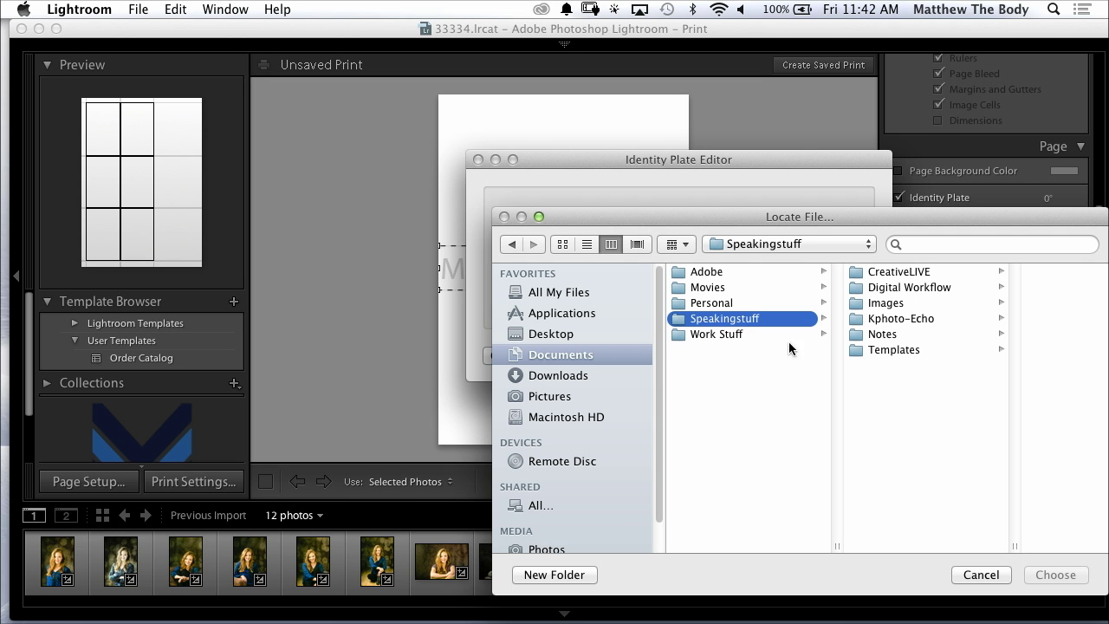
pyautogui.click(910, 288)
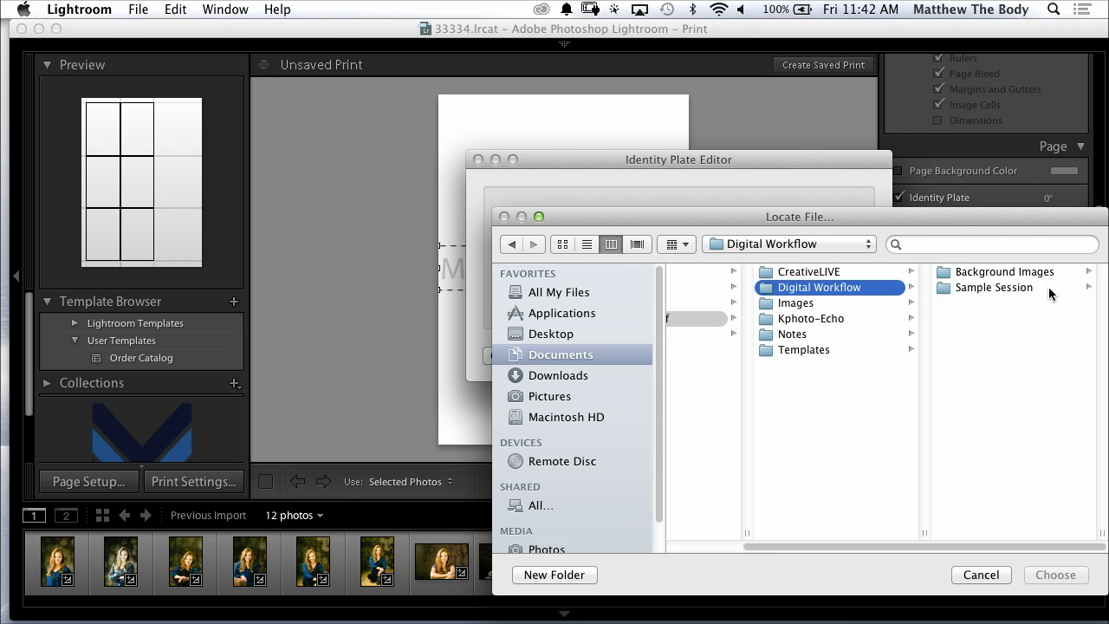
pyautogui.click(998, 272)
pyautogui.moveTo(1040, 223); pyautogui.dragTo(948, 169)
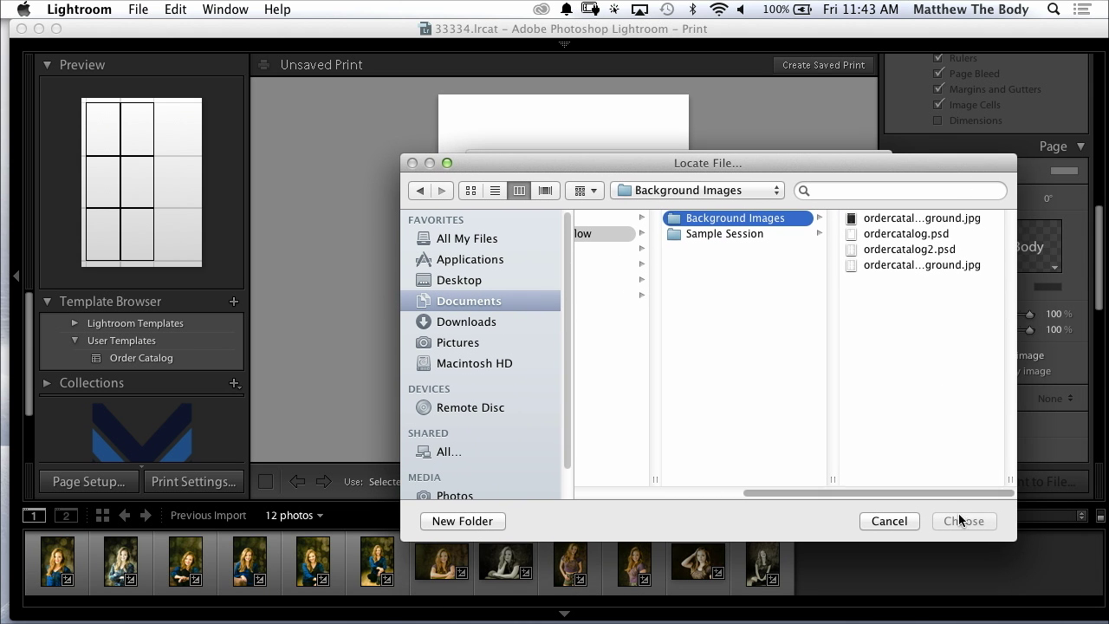
pyautogui.click(900, 521)
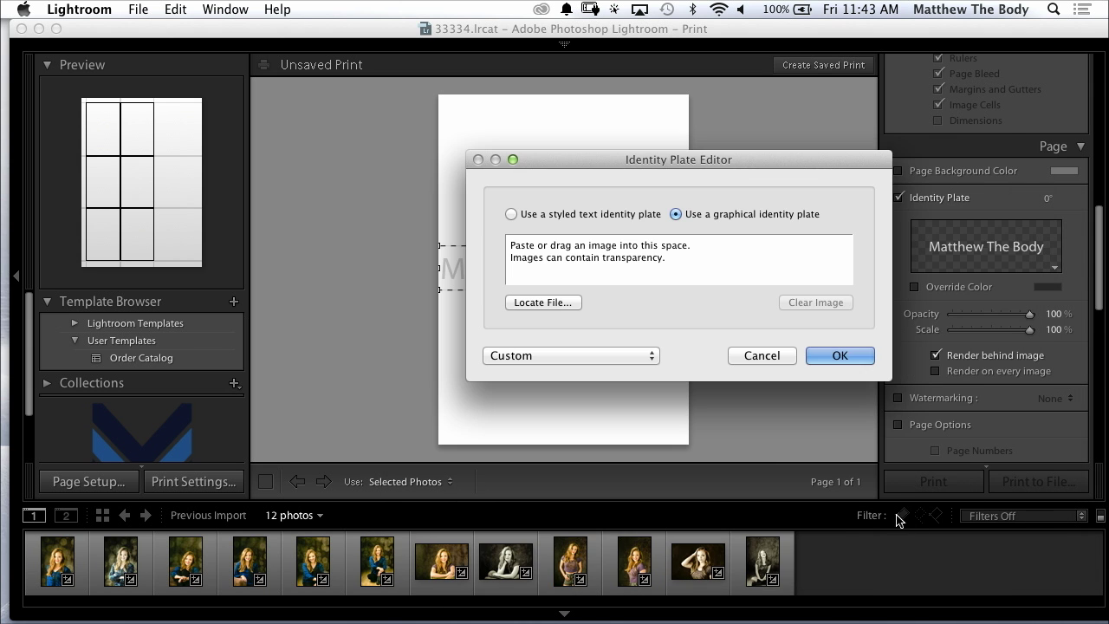
pyautogui.click(761, 357)
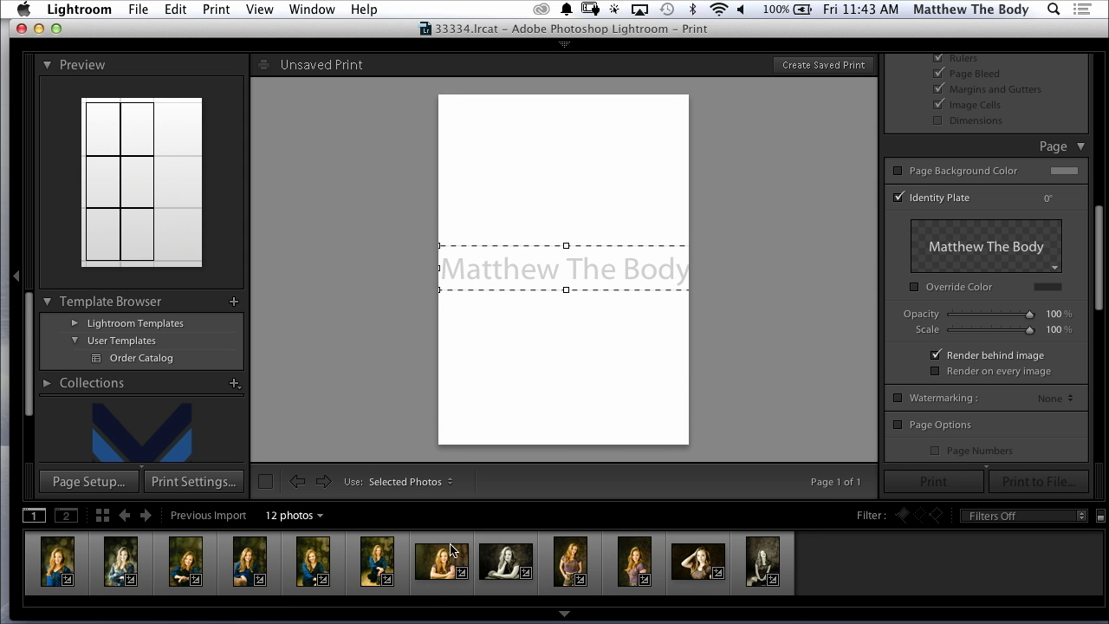
pyautogui.moveTo(498, 611)
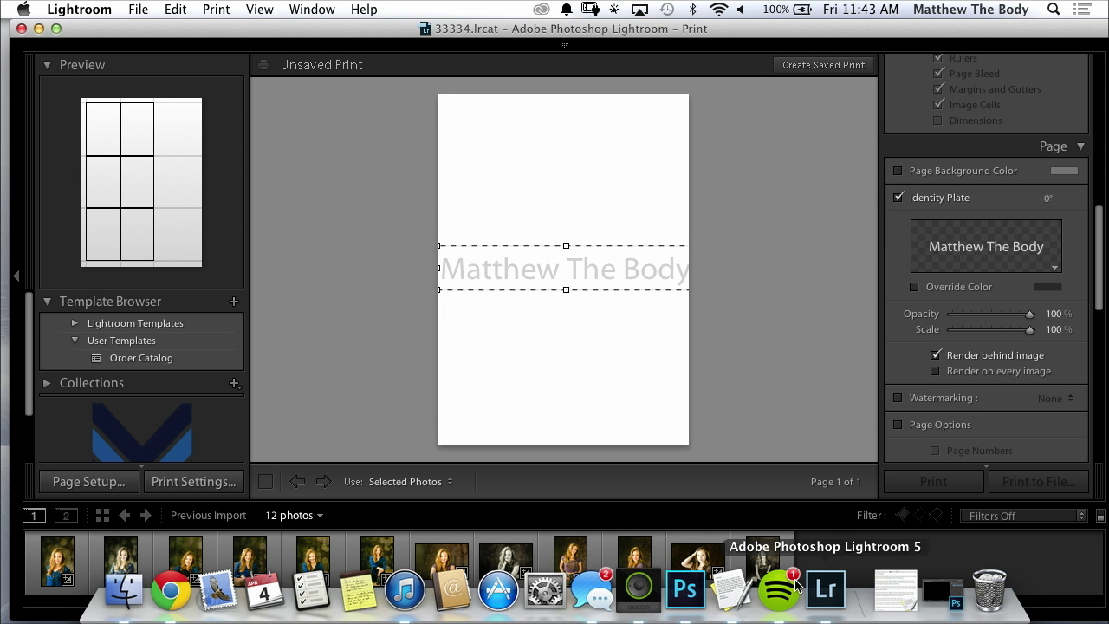
# Step: In Photoshop, fit the black Proofbackground page in view, clear the selection and start Save As
pyautogui.click(685, 589)
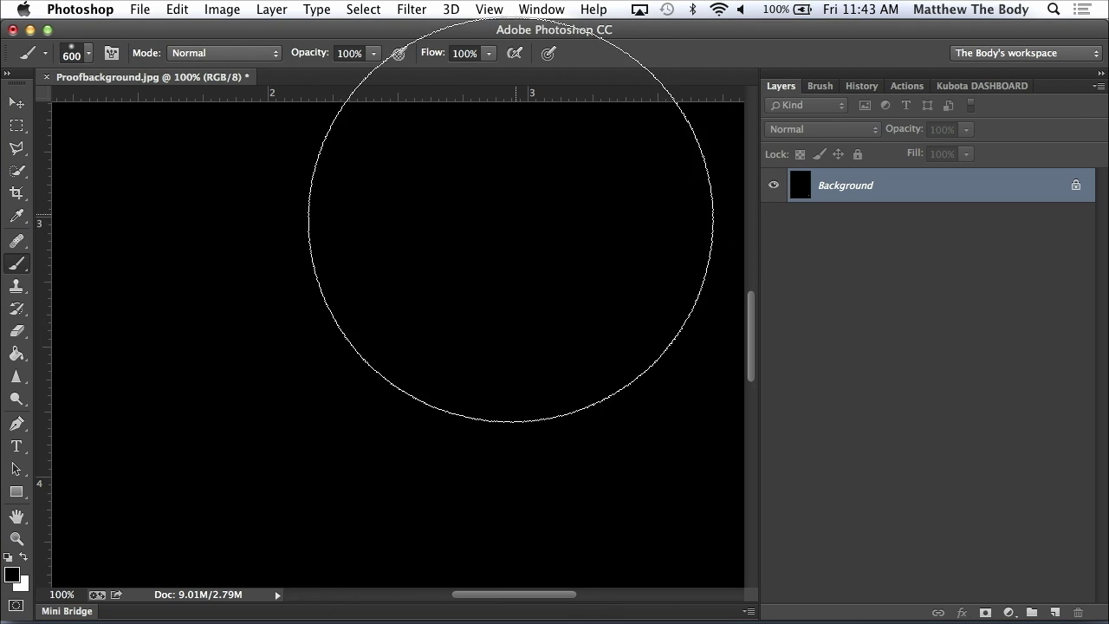
pyautogui.press('super+space')
pyautogui.click(416, 411)
pyautogui.hotkey('alt', 'space')
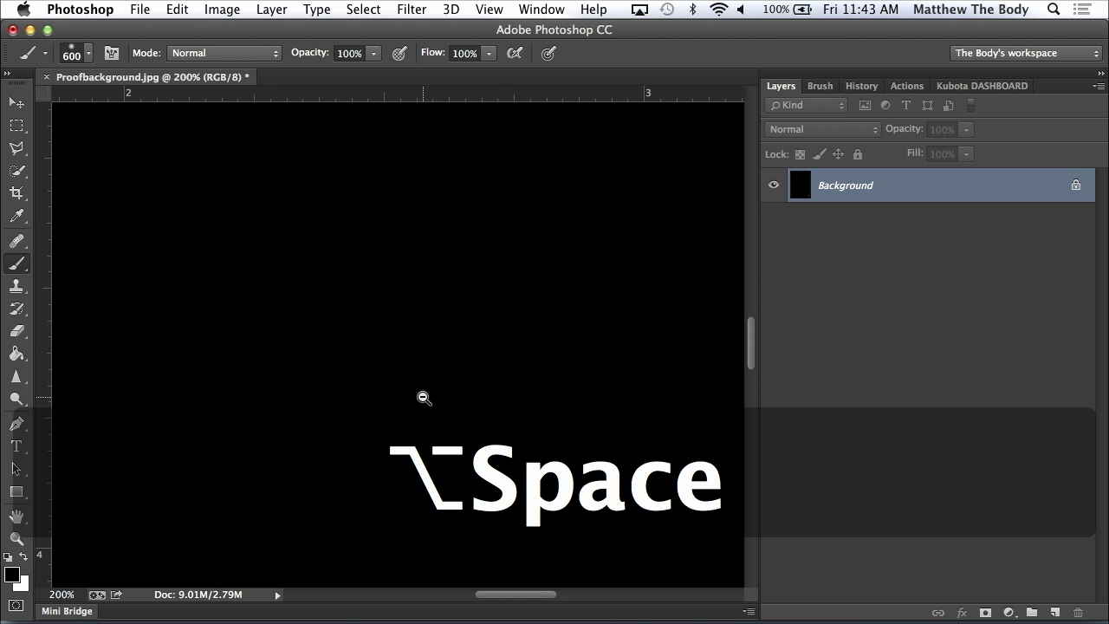
pyautogui.moveTo(424, 397); pyautogui.dragTo(414, 391)
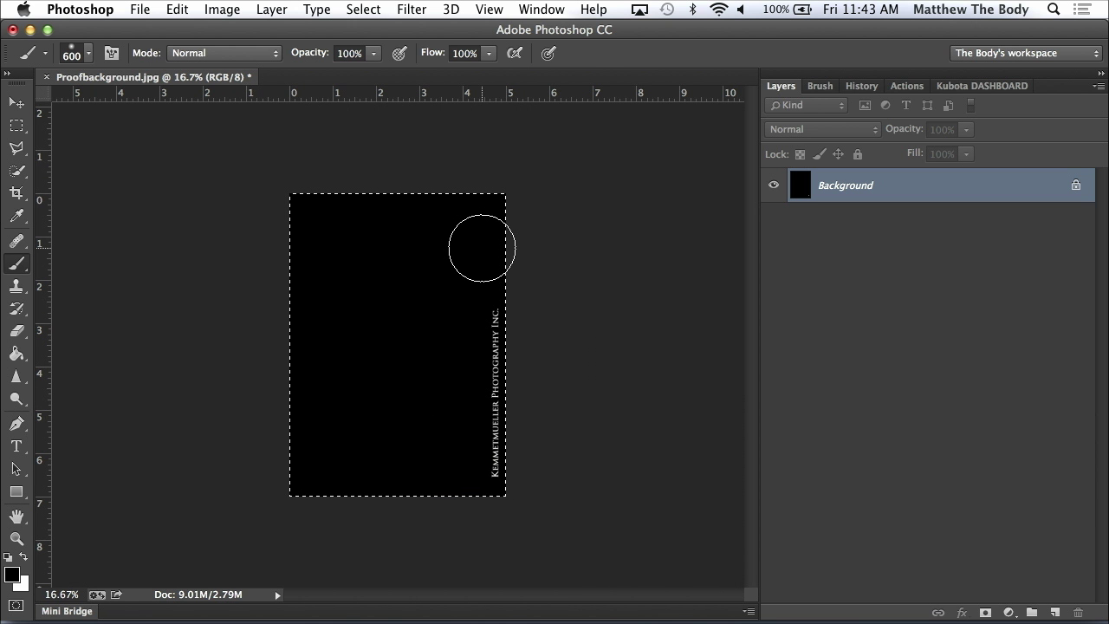
pyautogui.press('super+d')
pyautogui.press('shift+super+s')
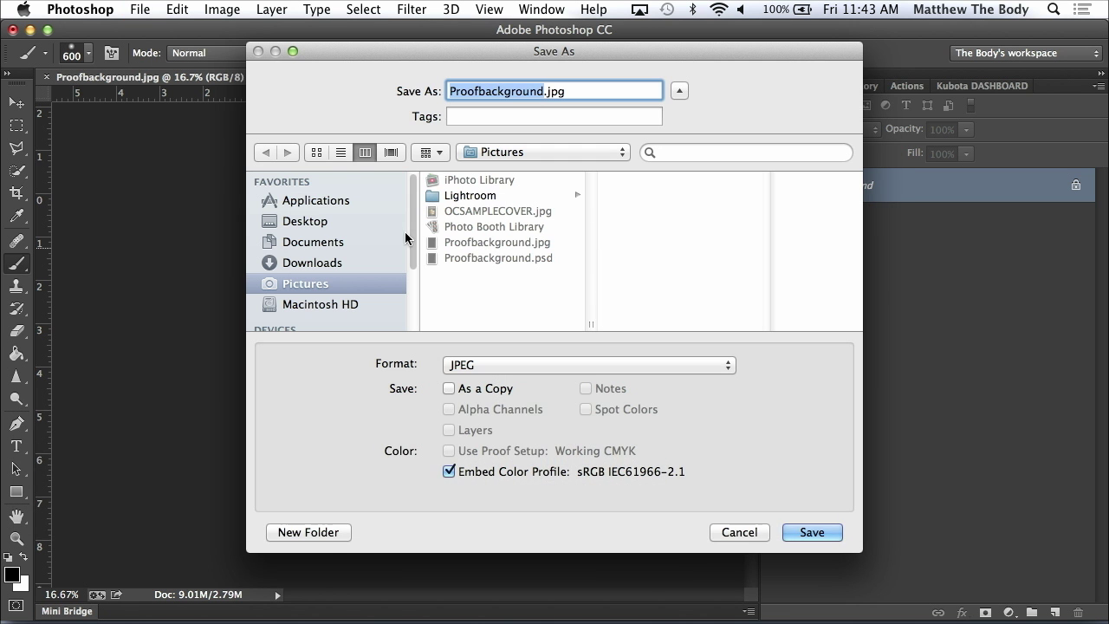
# Step: Save Proofbackground.jpg as JPEG in Documents > Speakingstuff > Digital Workflow > Background Images, then close it
pyautogui.click(305, 242)
pyautogui.click(511, 226)
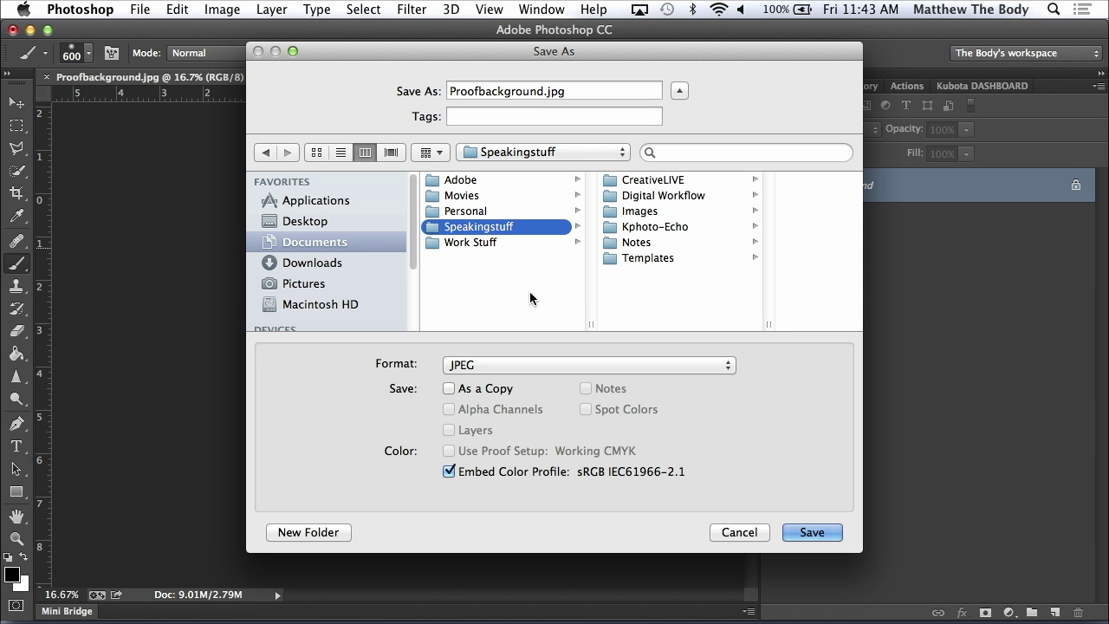
pyautogui.click(676, 194)
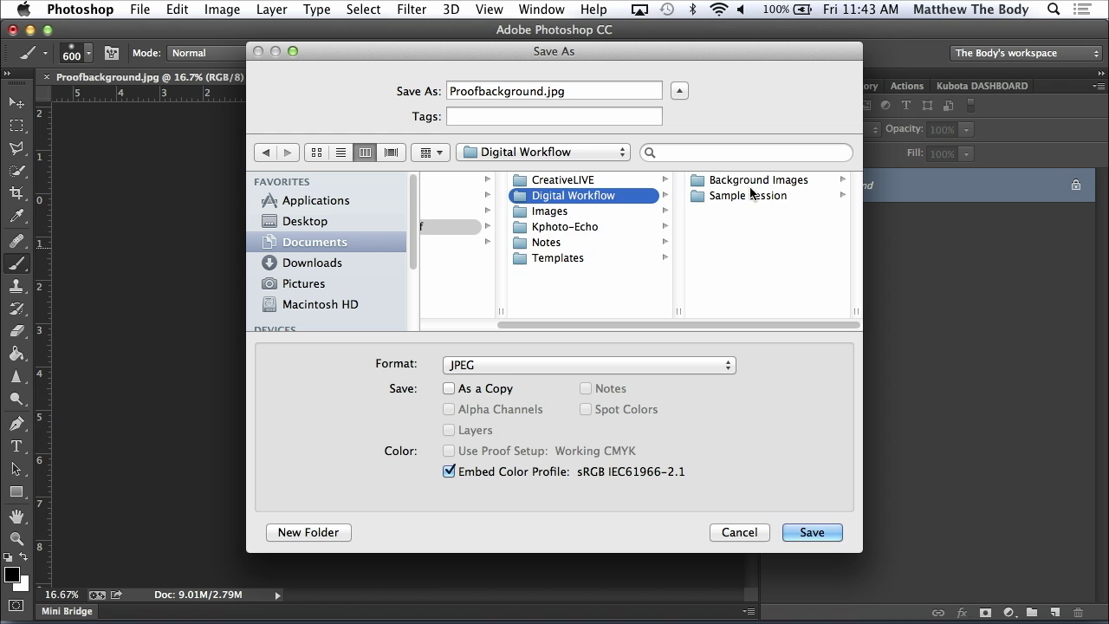
pyautogui.click(759, 181)
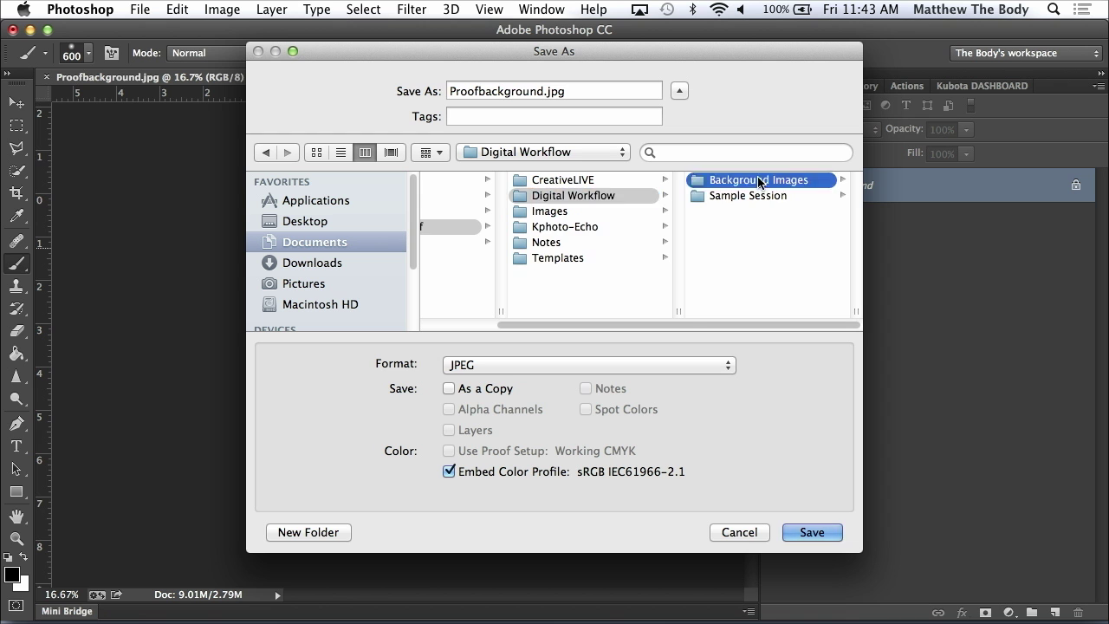
pyautogui.click(819, 535)
pyautogui.click(931, 318)
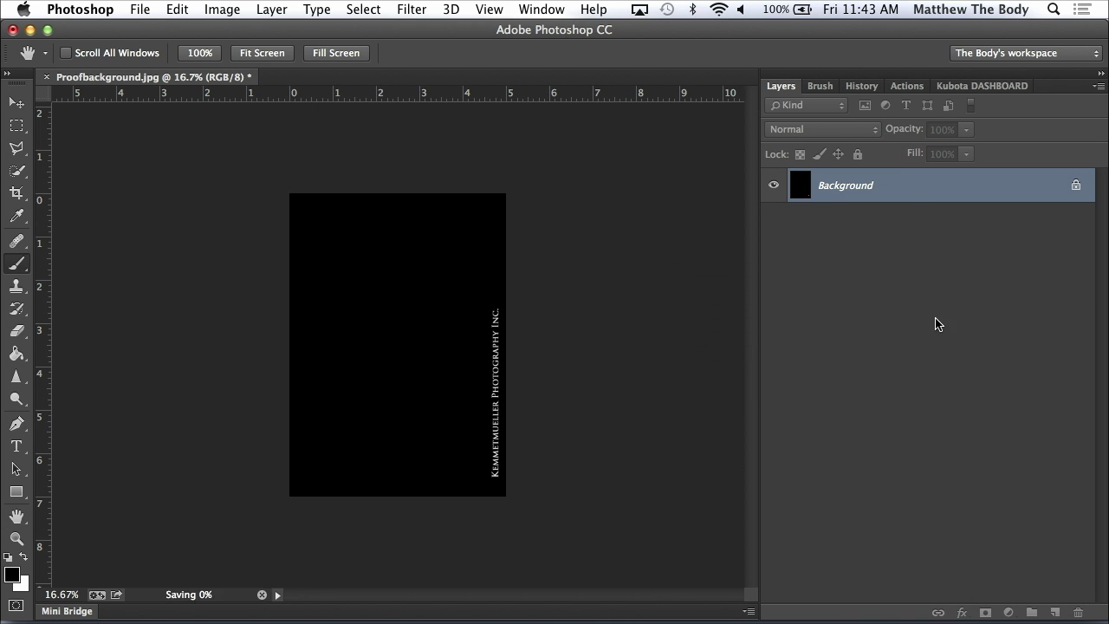
pyautogui.press('super+w')
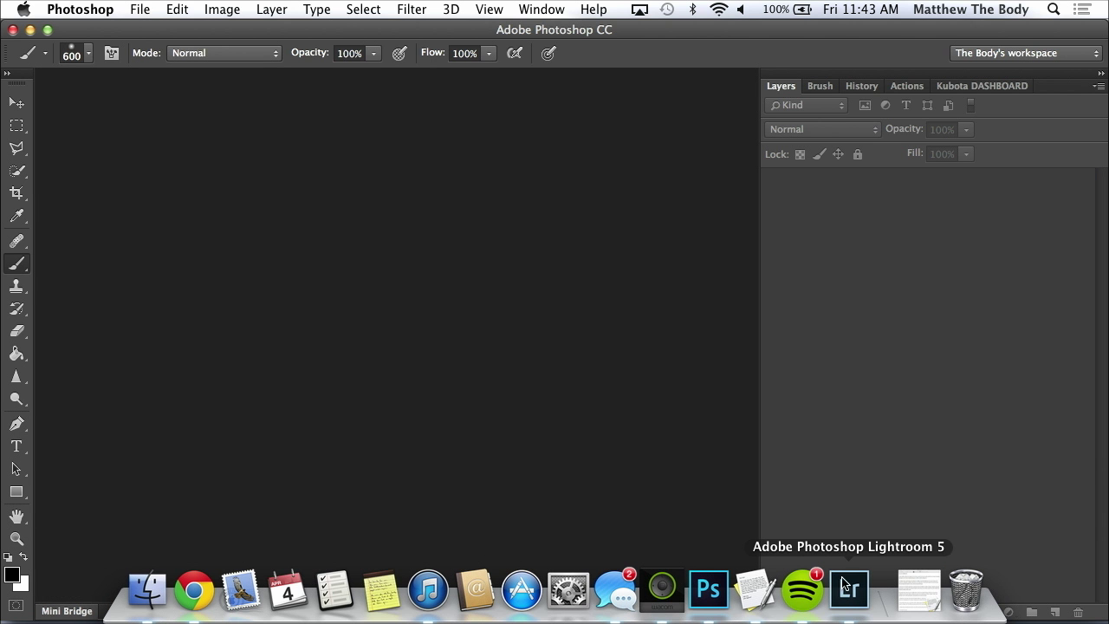
# Step: Back in Lightroom, make Proofbackground.jpg the graphical identity plate, accepting the large-image warning
pyautogui.click(848, 609)
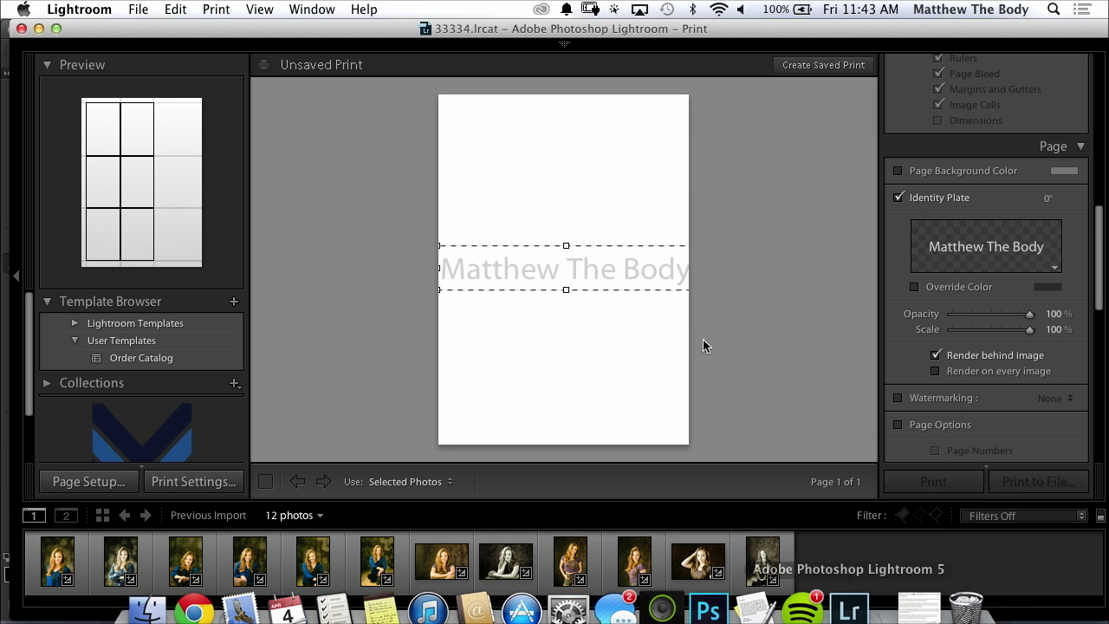
pyautogui.click(985, 247)
pyautogui.click(1010, 269)
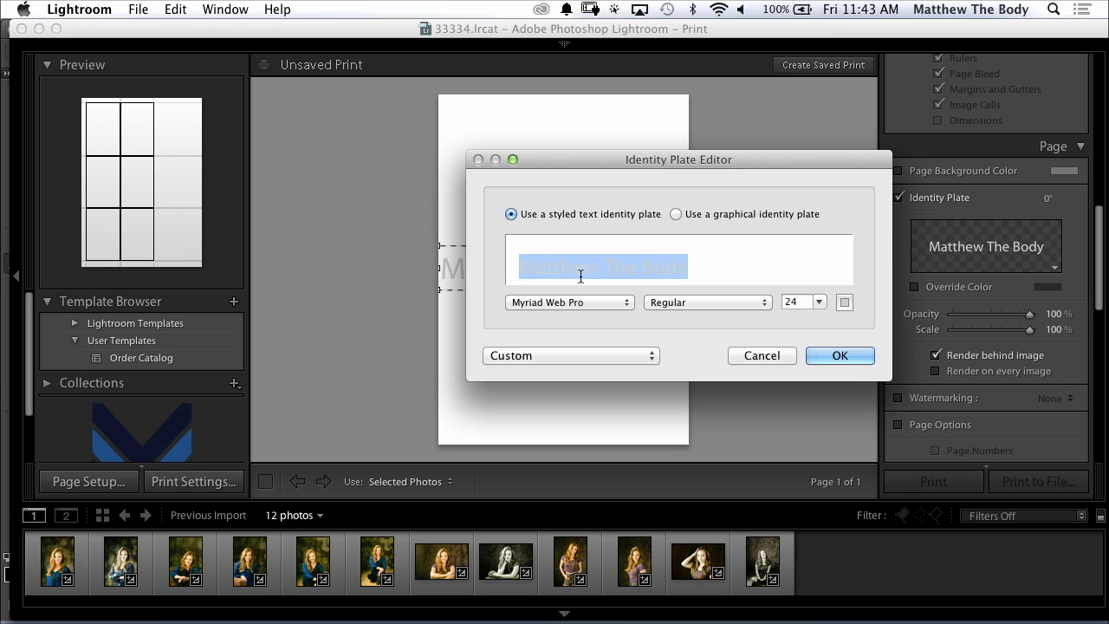
pyautogui.click(676, 214)
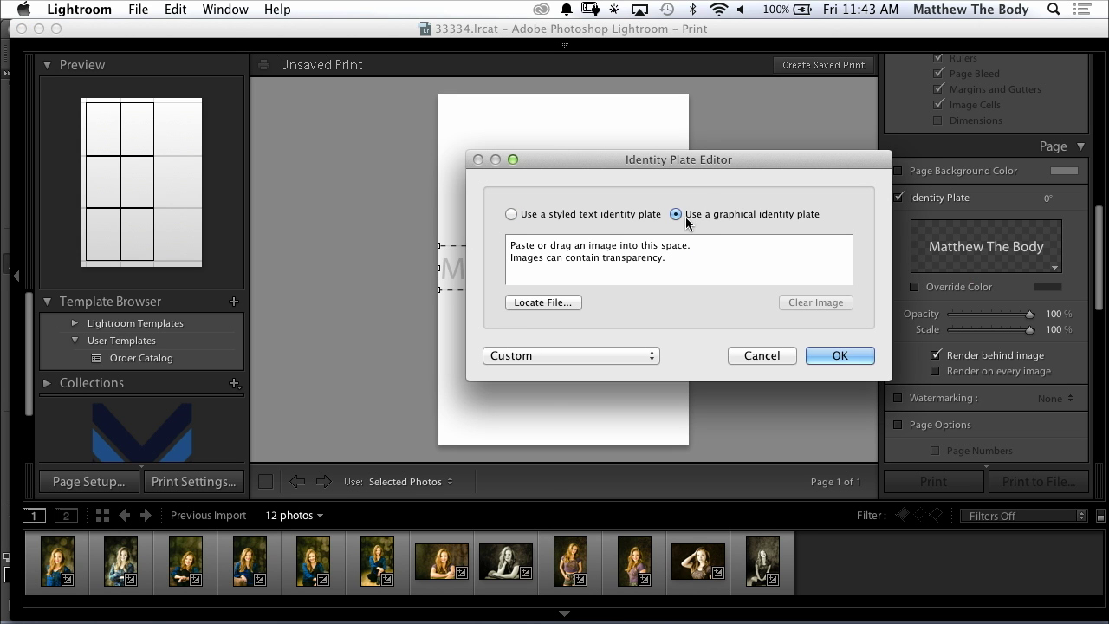
pyautogui.click(537, 303)
pyautogui.click(993, 335)
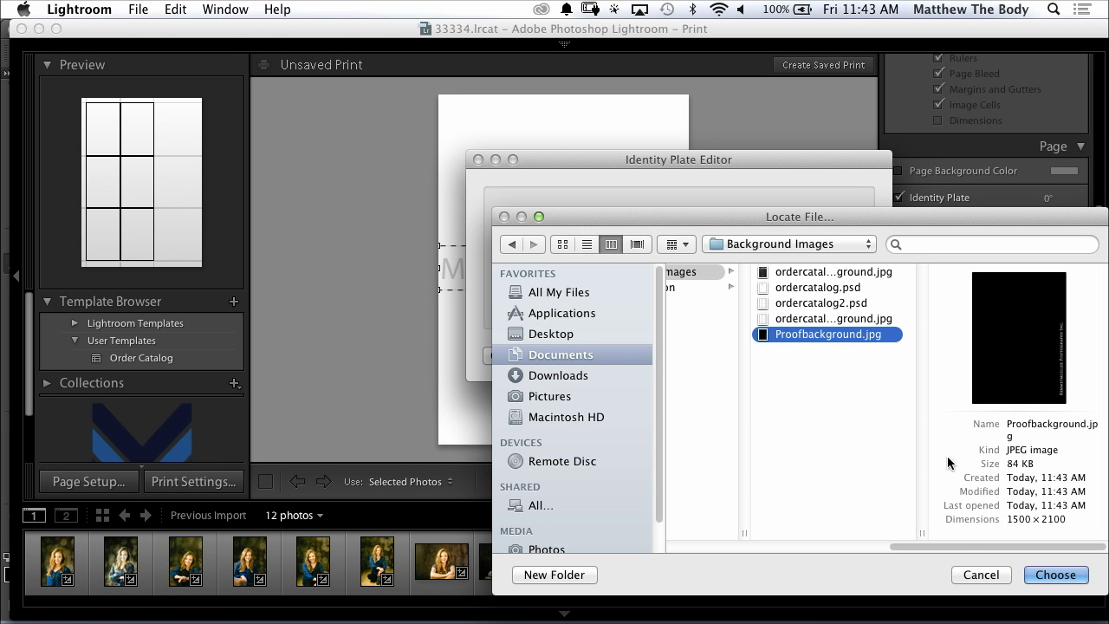
pyautogui.click(1040, 575)
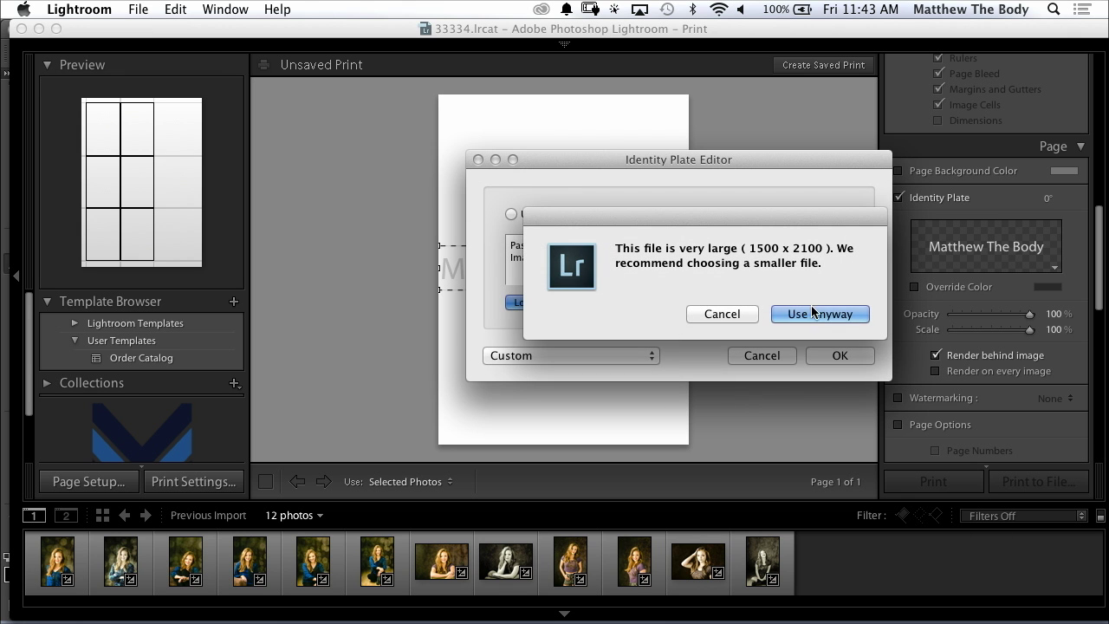
pyautogui.click(834, 321)
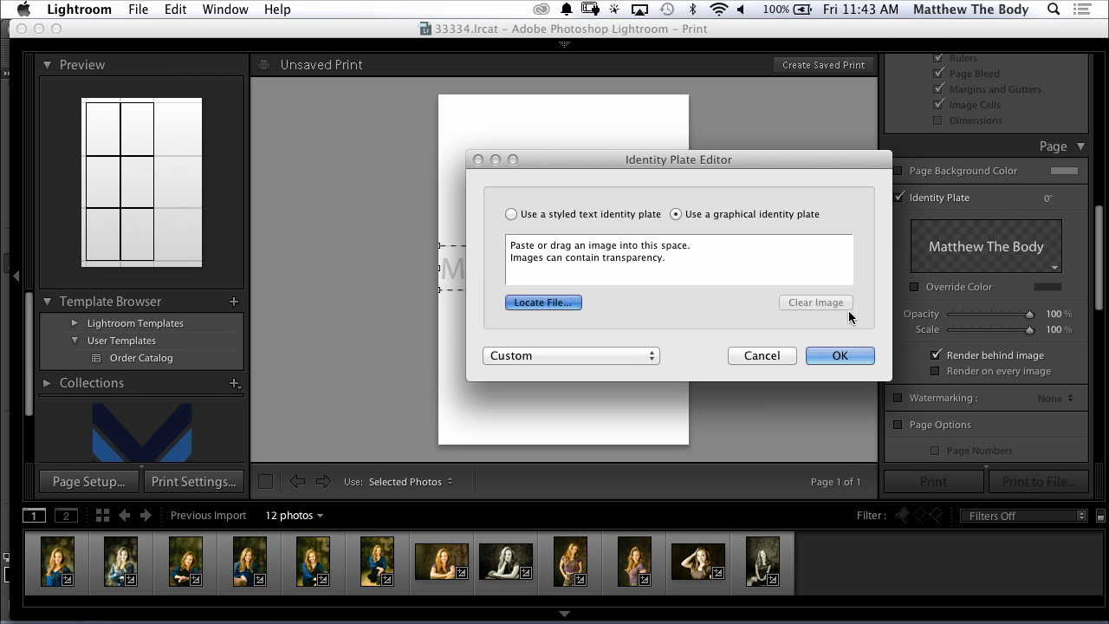
pyautogui.click(861, 362)
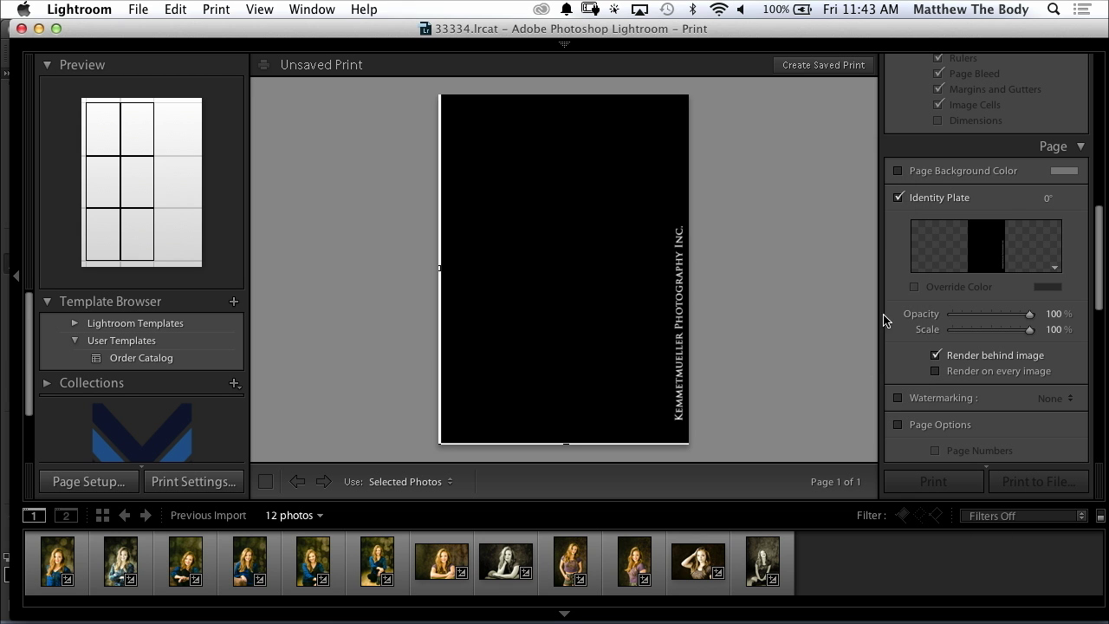
# Step: Turn on Page Background Color and set it to black
pyautogui.click(1001, 173)
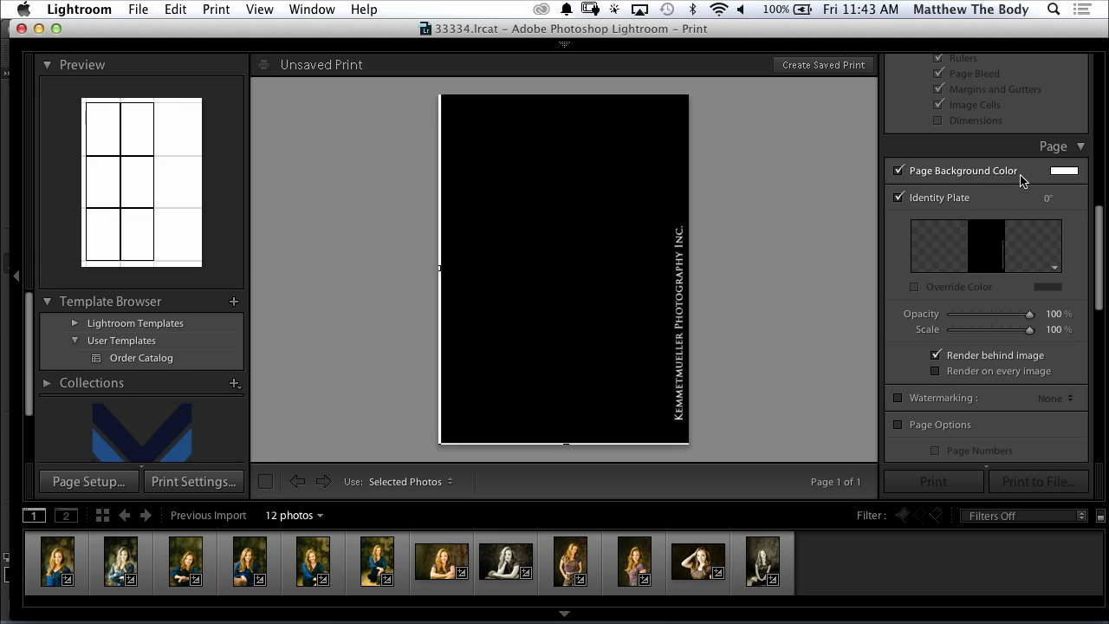
pyautogui.click(1071, 173)
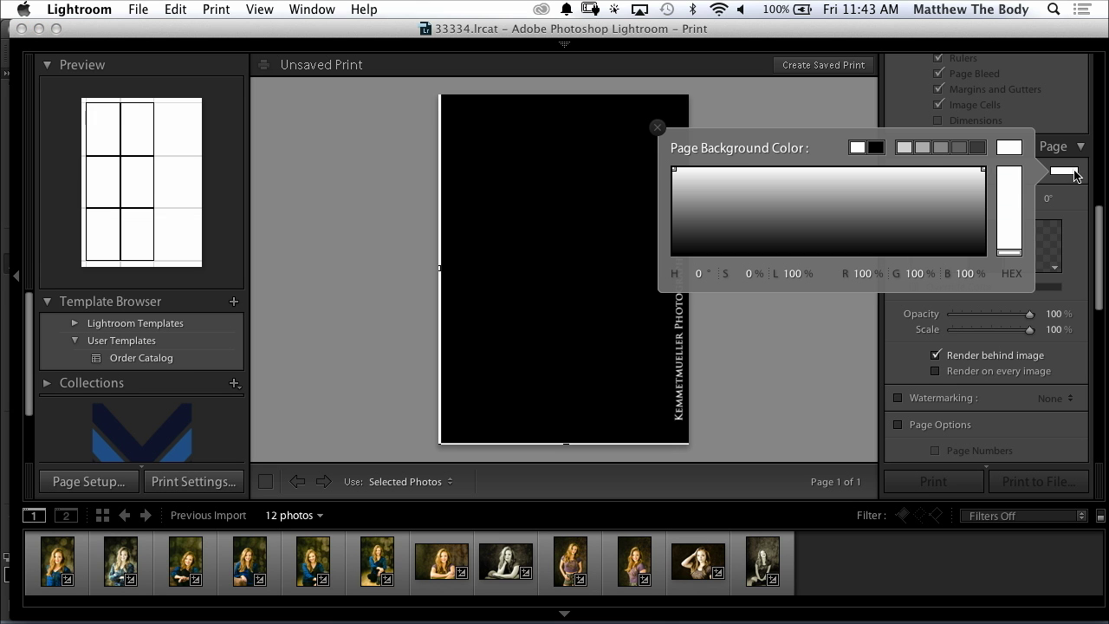
pyautogui.moveTo(1005, 207); pyautogui.dragTo(1005, 252)
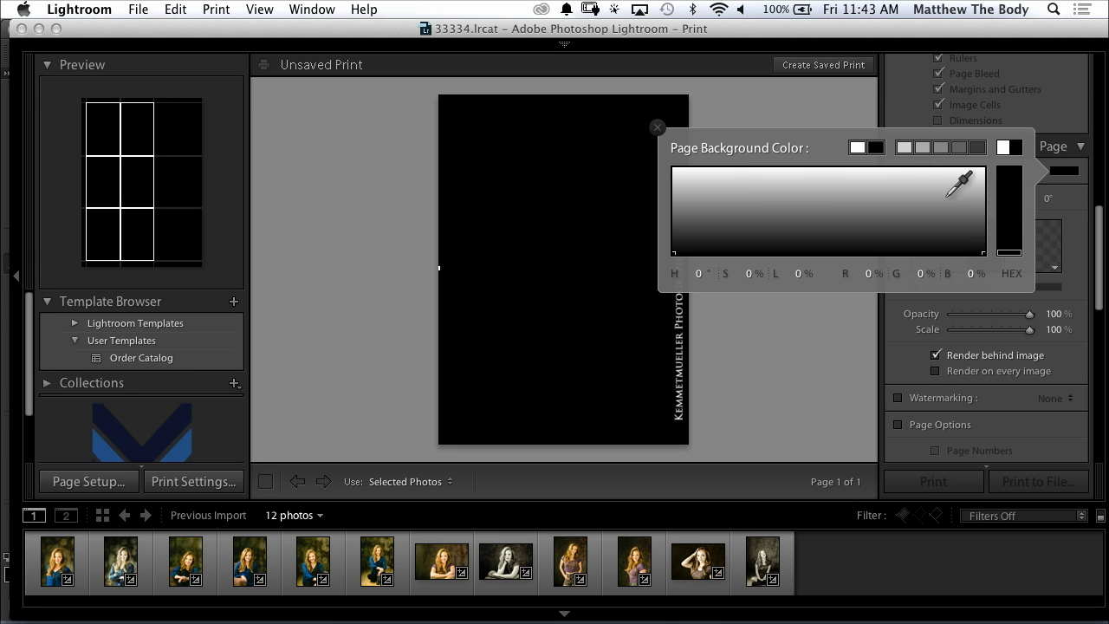
pyautogui.click(658, 129)
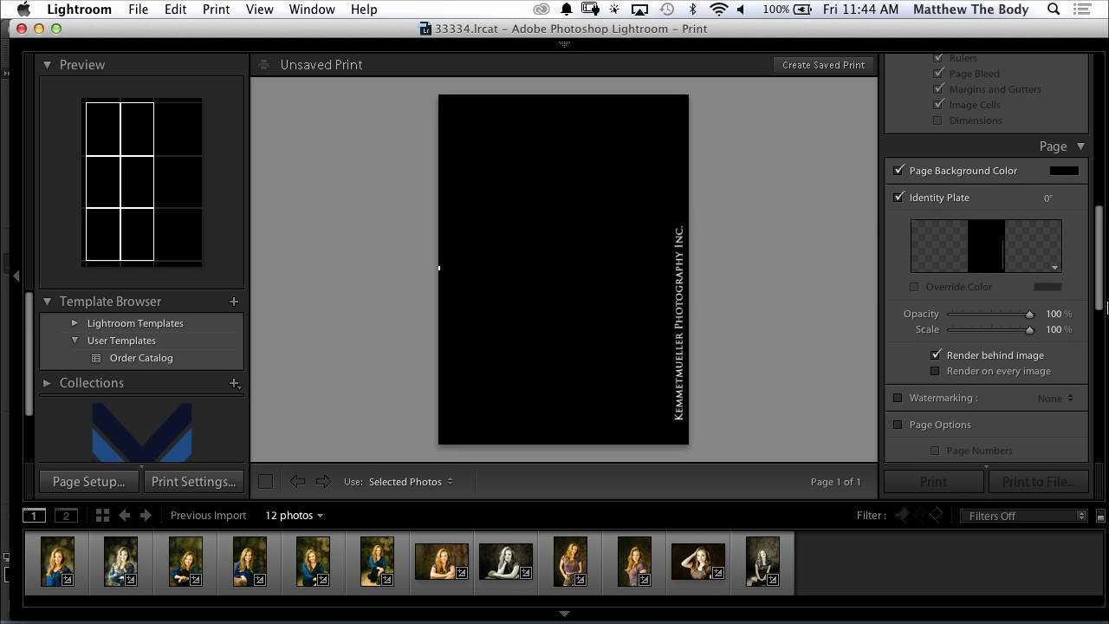
# Step: Reduce the page grid to one cell and set the cell height to 6 in
pyautogui.moveTo(1105, 303); pyautogui.dragTo(1107, 189)
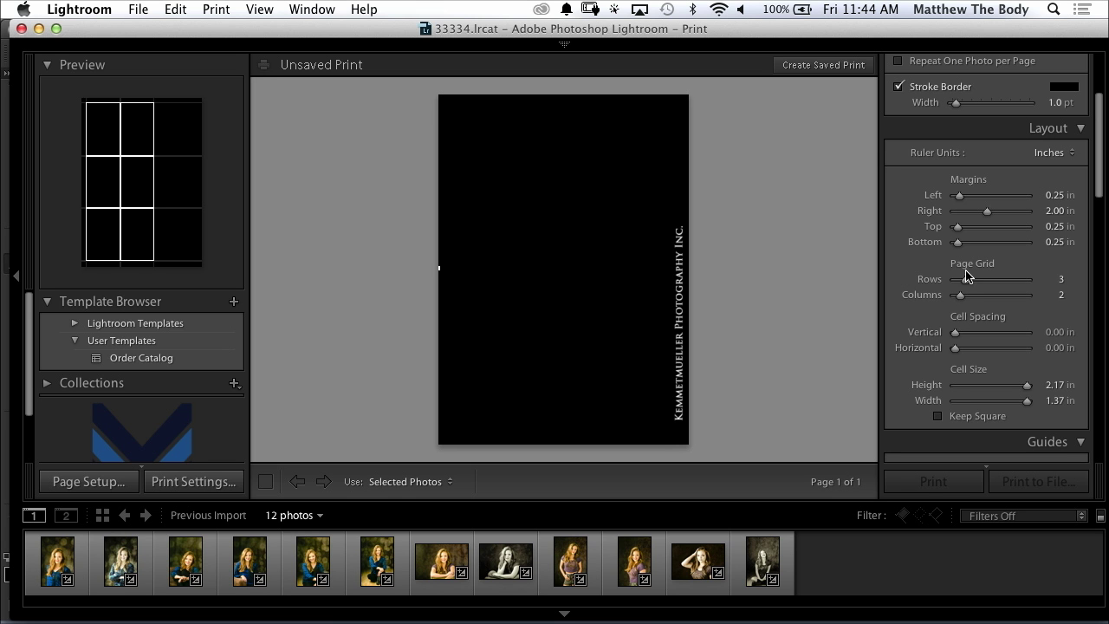
pyautogui.moveTo(947, 286)
pyautogui.mouseDown()
pyautogui.moveTo(955, 280)
pyautogui.moveTo(955, 296)
pyautogui.mouseUp()
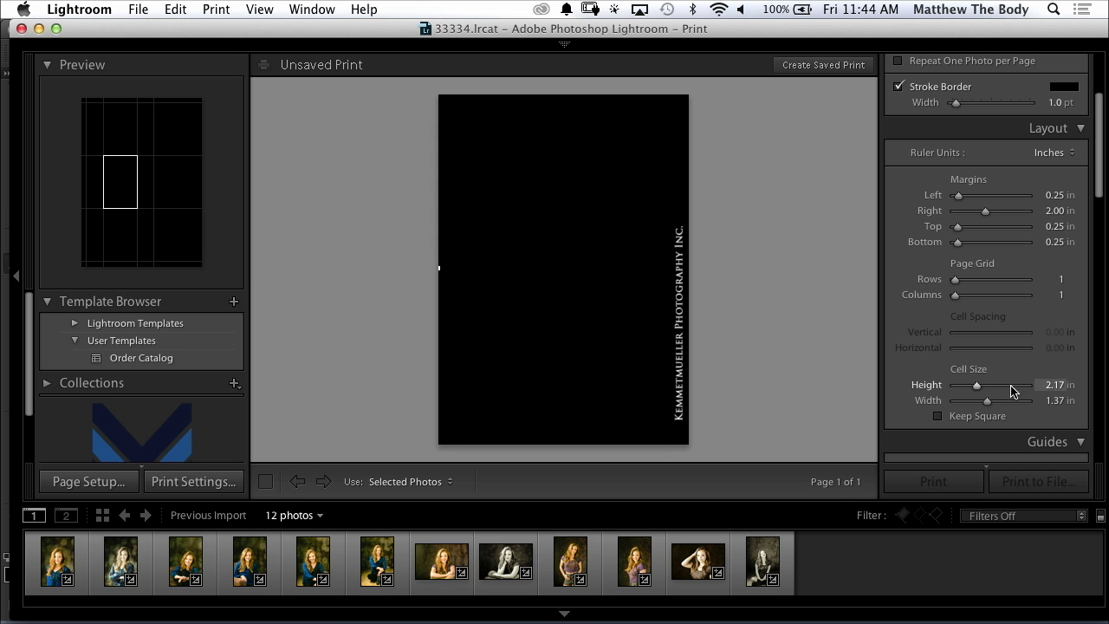
pyautogui.click(1055, 385)
pyautogui.write('4')
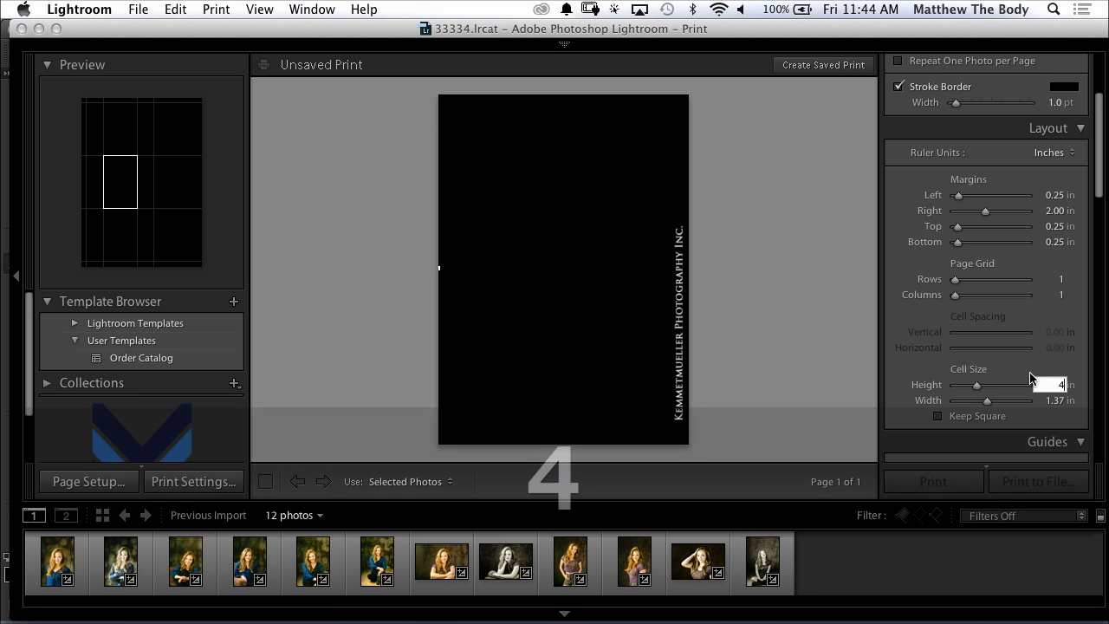
pyautogui.click(1051, 403)
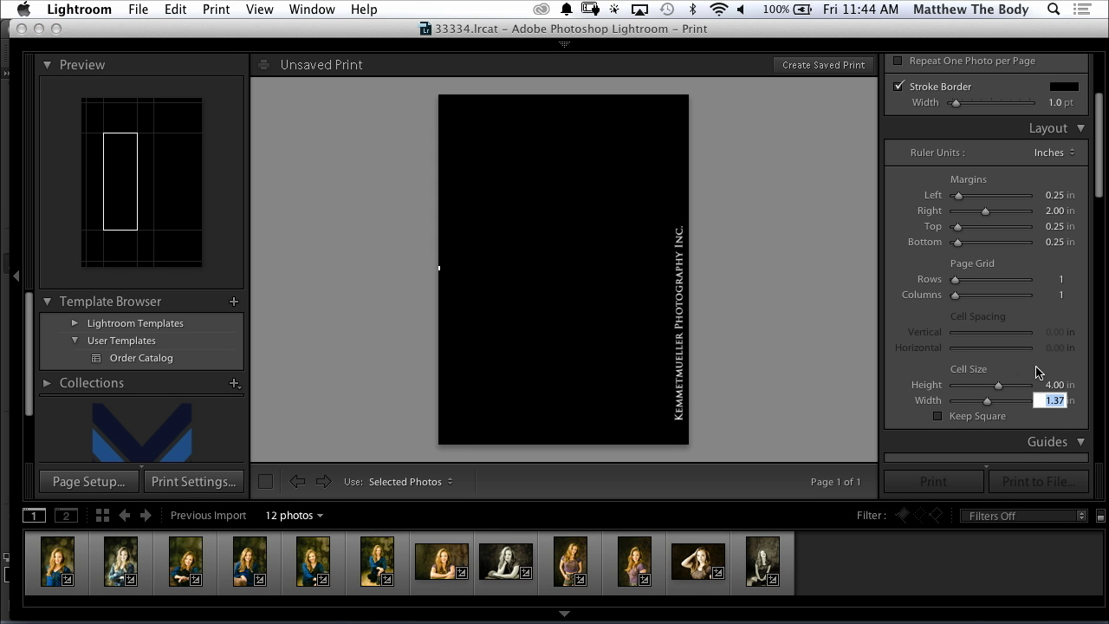
pyautogui.click(1043, 385)
pyautogui.write('6')
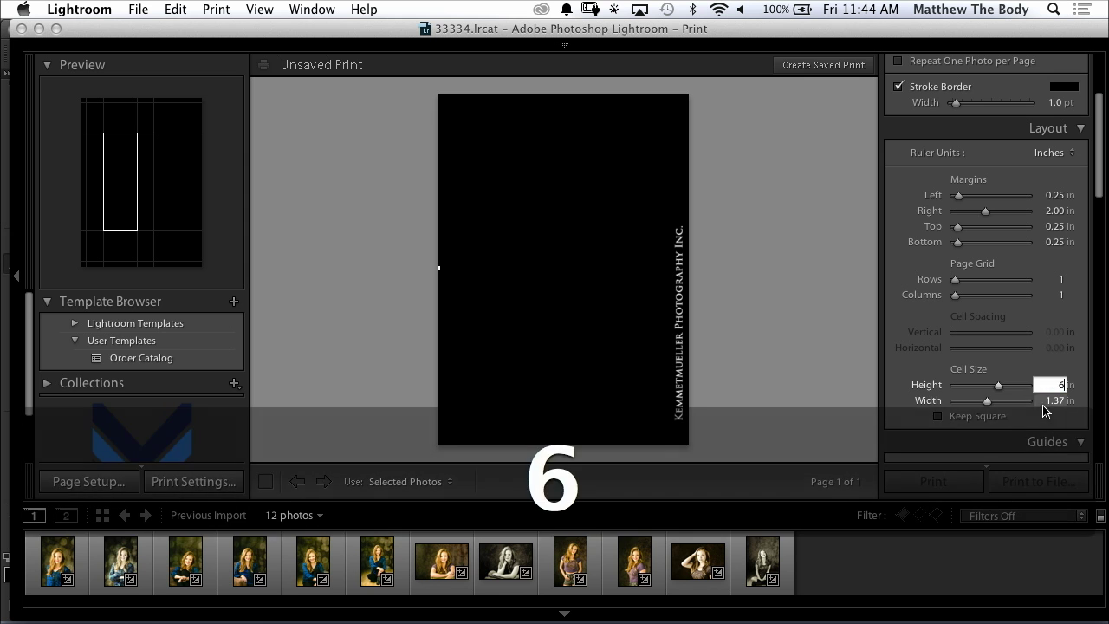
pyautogui.press('Tab')
# Step: Set the margins to 0.25 in and begin setting the cell width to 4 in
pyautogui.write('4')
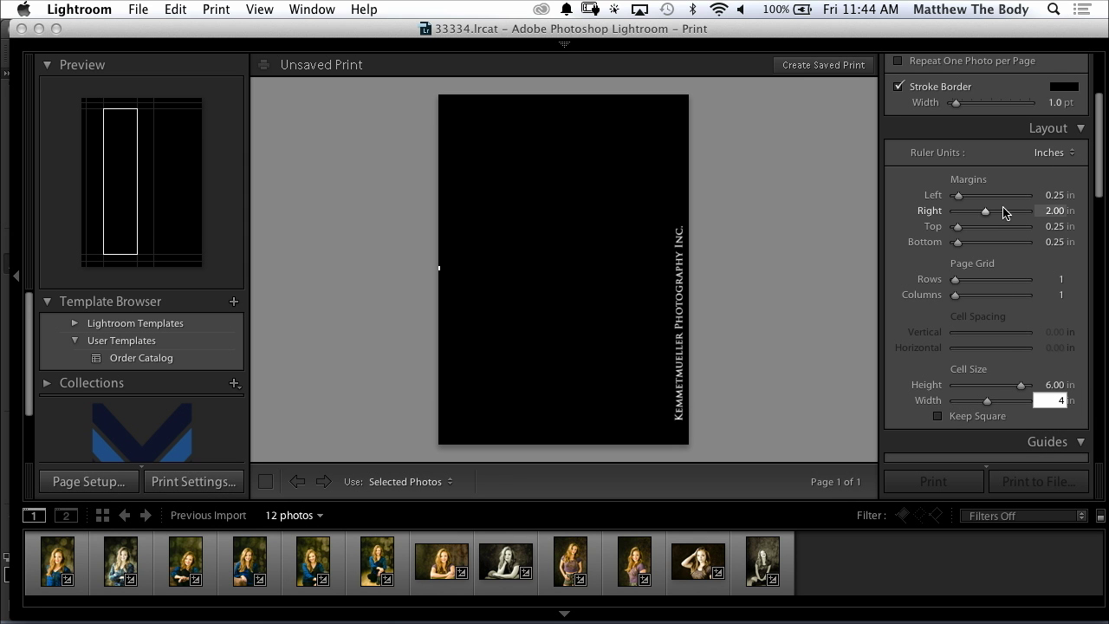
pyautogui.click(1054, 211)
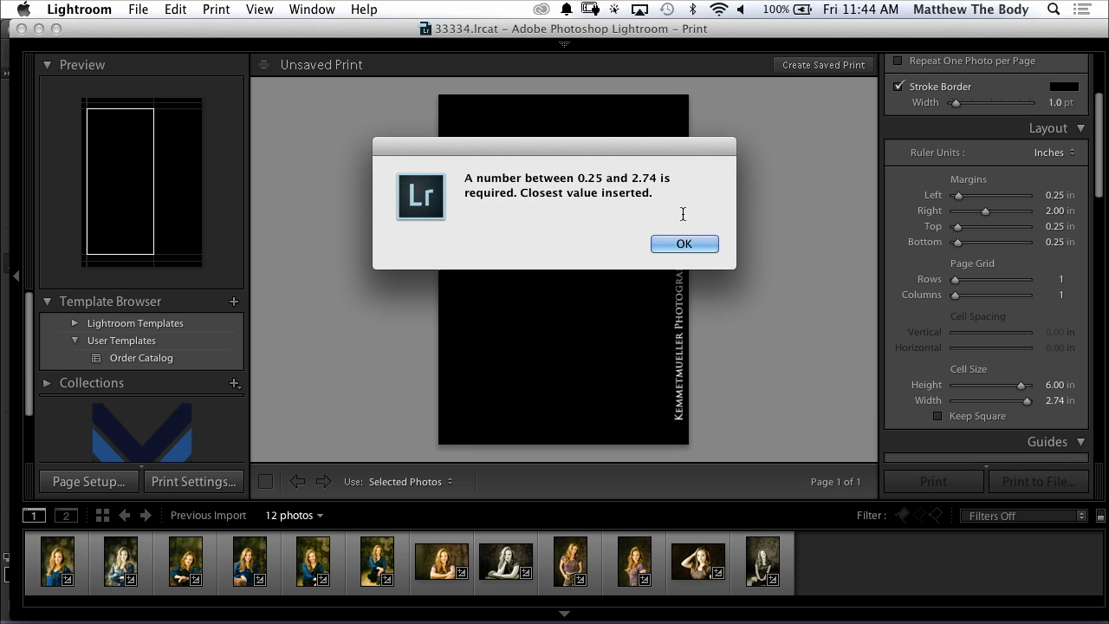
pyautogui.click(686, 243)
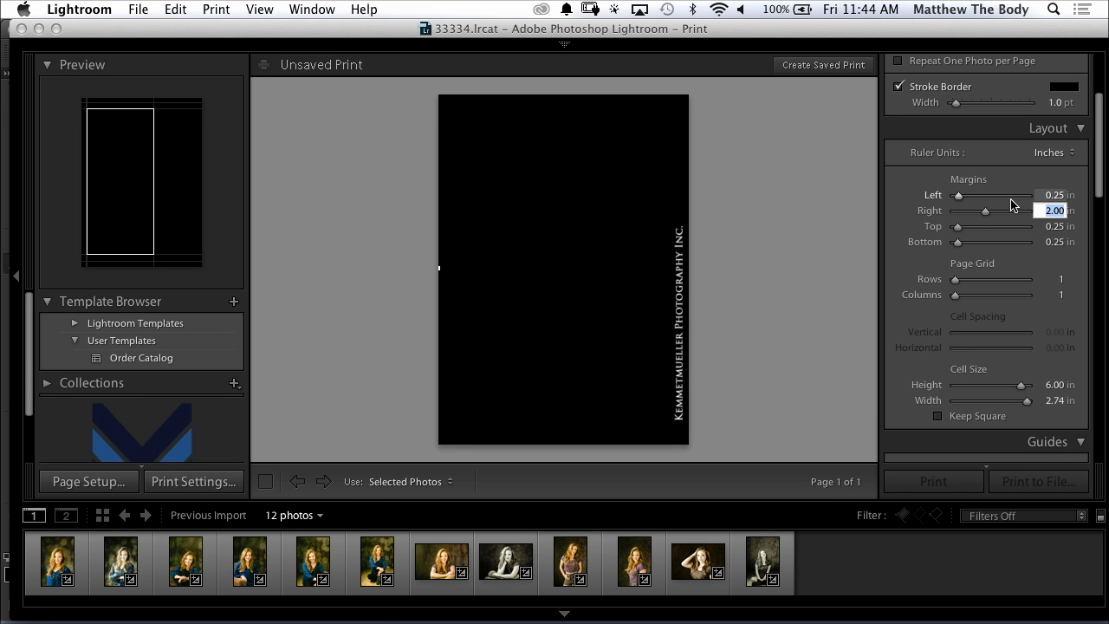
pyautogui.write('.25')
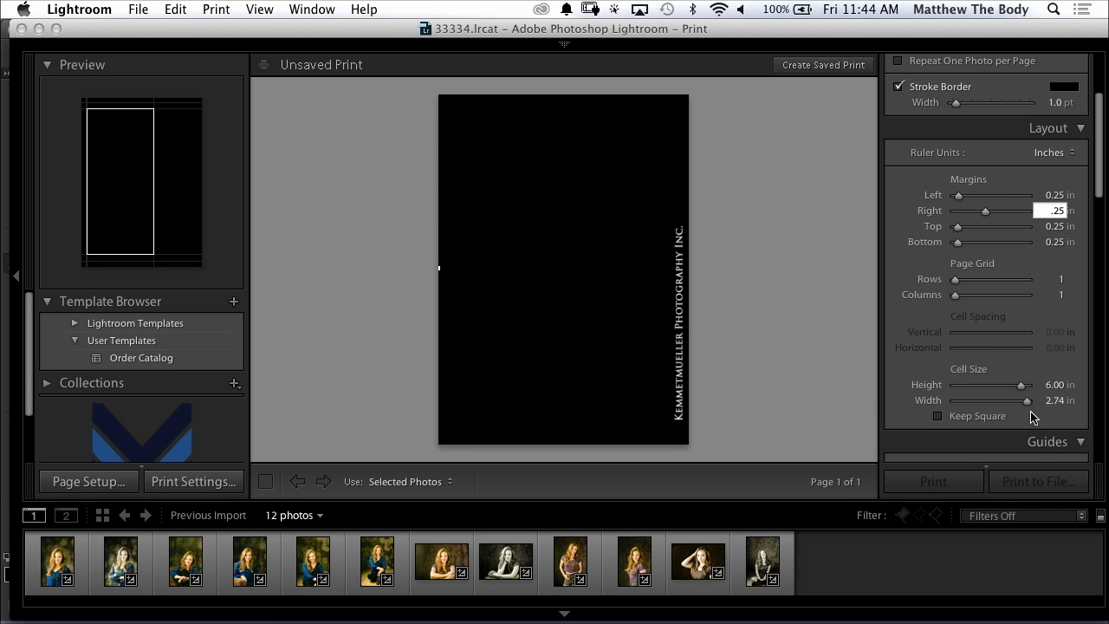
pyautogui.moveTo(1025, 403); pyautogui.dragTo(1048, 412)
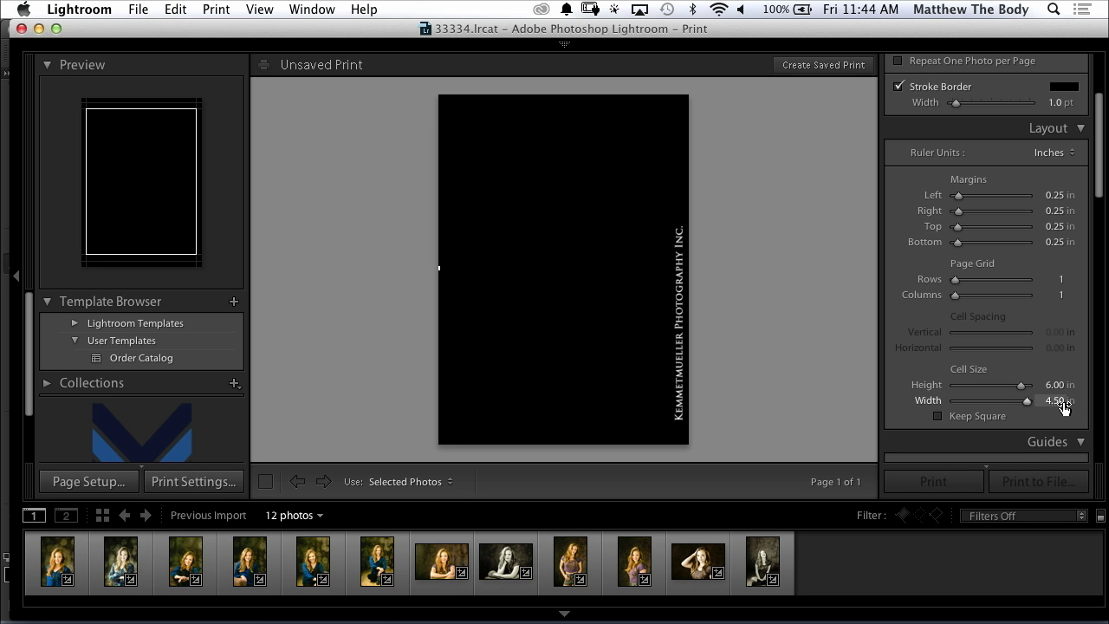
pyautogui.click(1051, 403)
# Step: Finish the 4 in cell width and make the cell stroke border white
pyautogui.write('4')
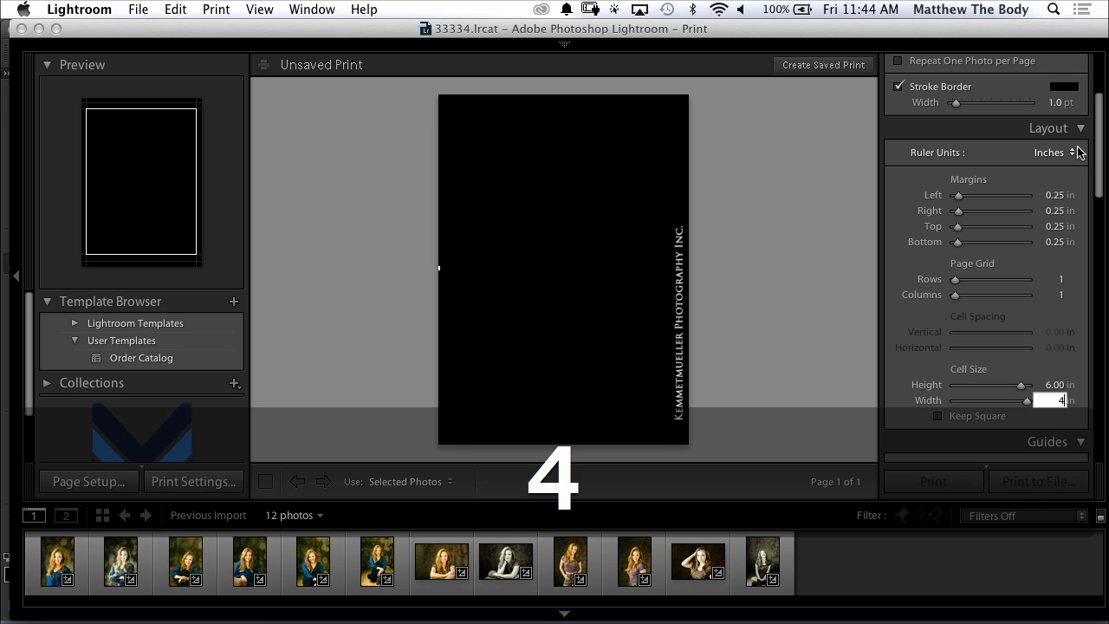
pyautogui.moveTo(1103, 165); pyautogui.dragTo(1104, 126)
pyautogui.click(1061, 207)
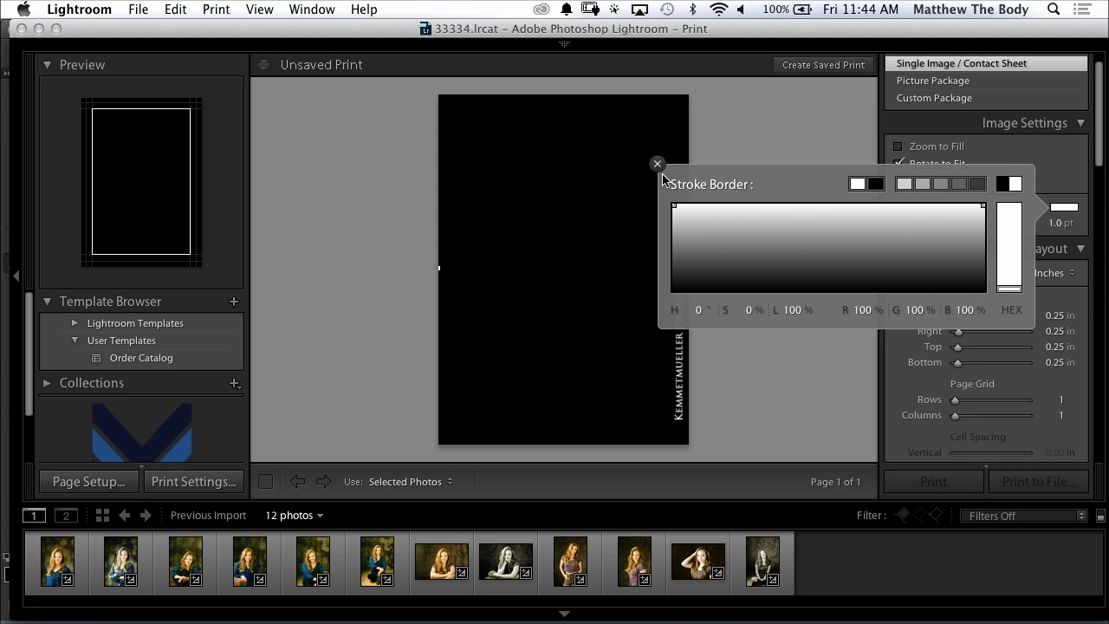
pyautogui.click(658, 165)
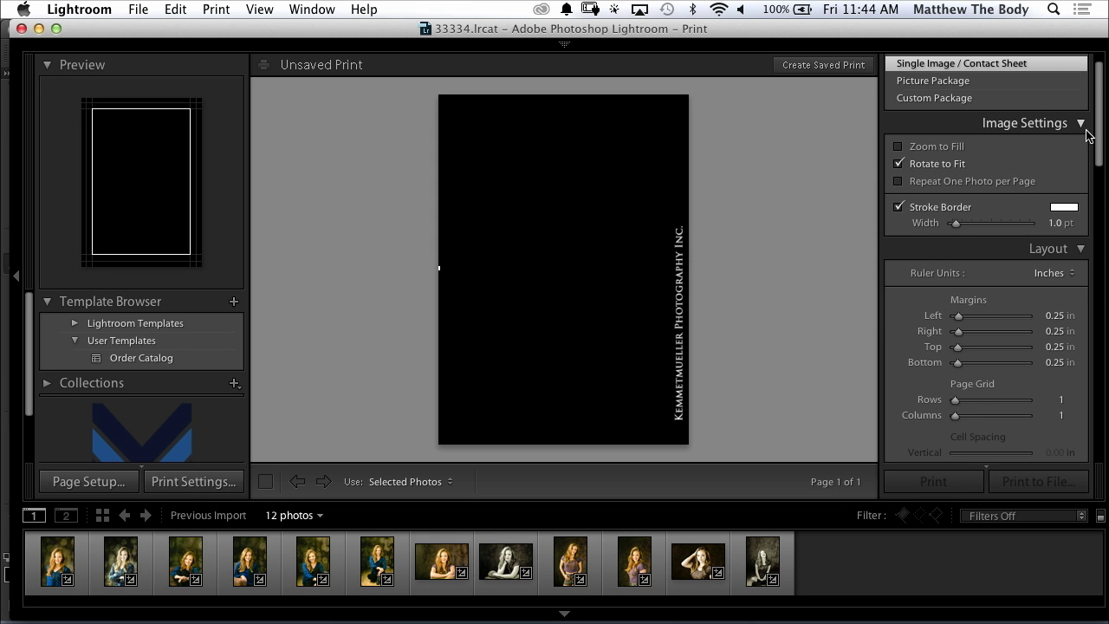
pyautogui.scroll(-10, 1099, 156)
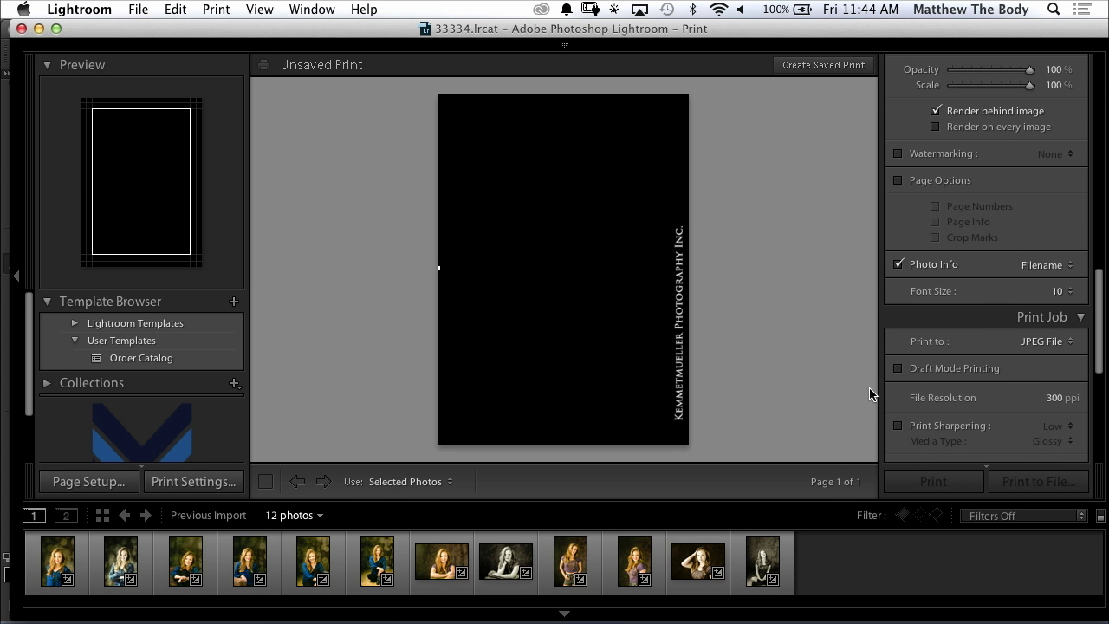
# Step: Select all 12 photos and print the pages to JPEG files named Proof
pyautogui.press('super+a')
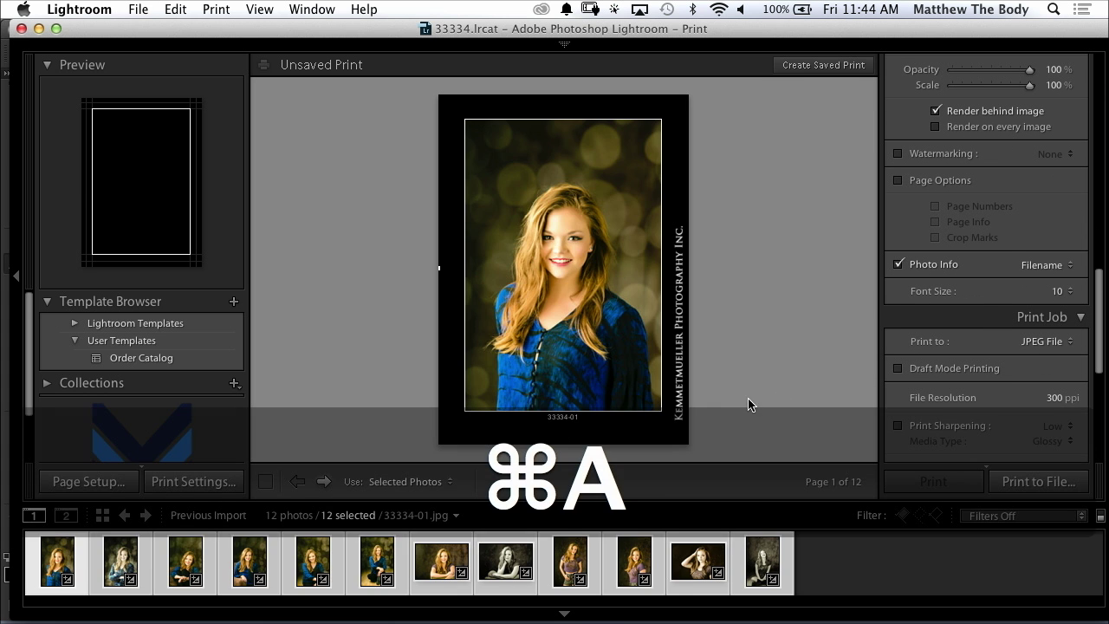
pyautogui.press('e')
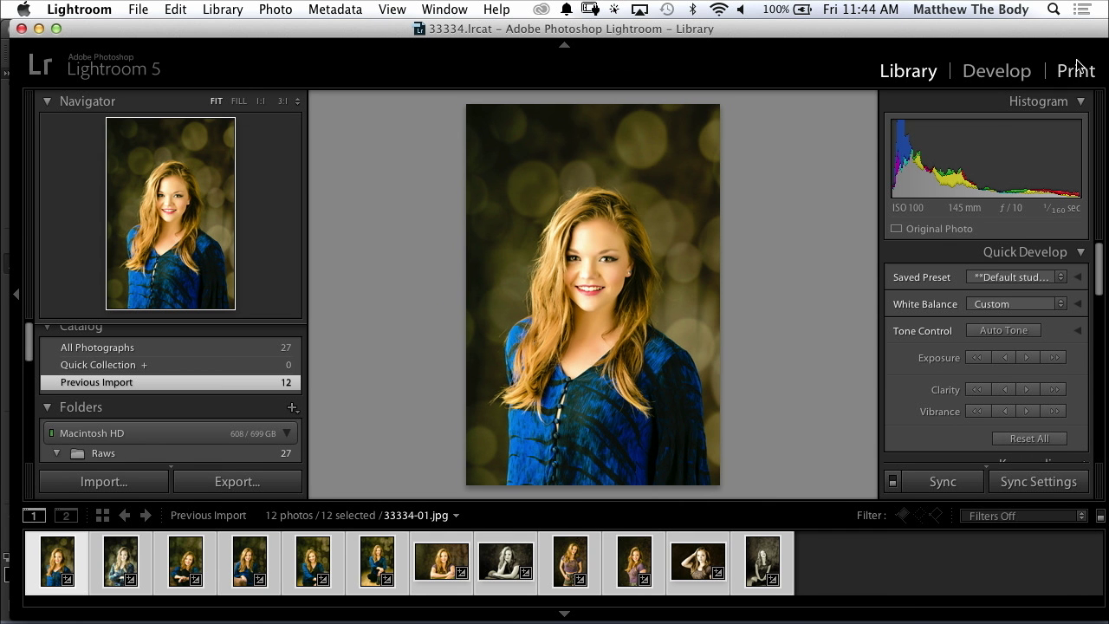
pyautogui.click(1076, 70)
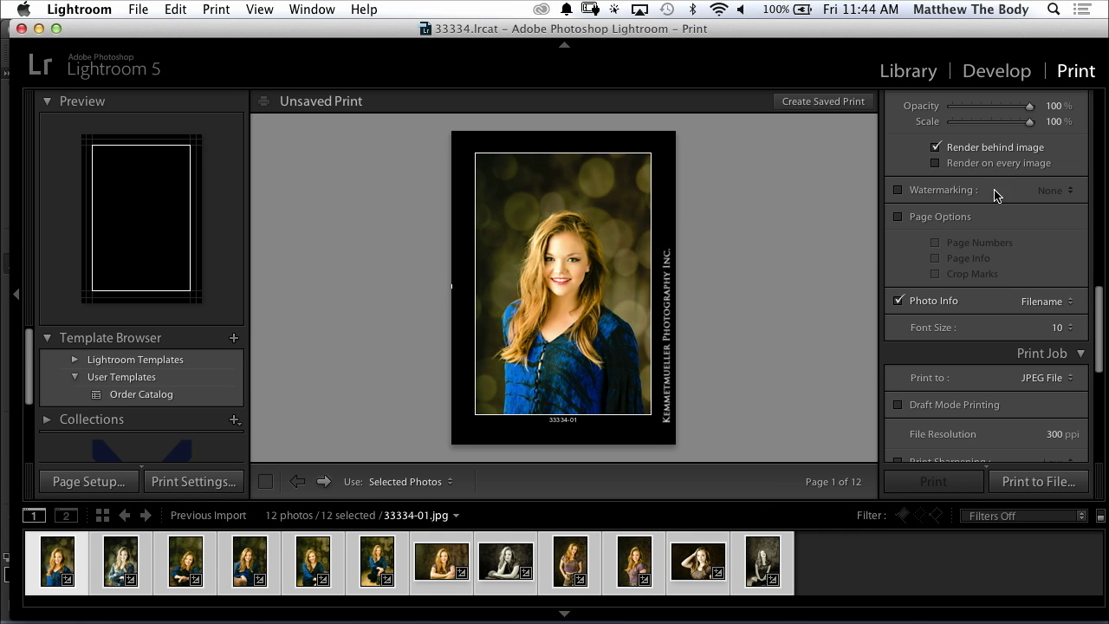
pyautogui.click(1028, 488)
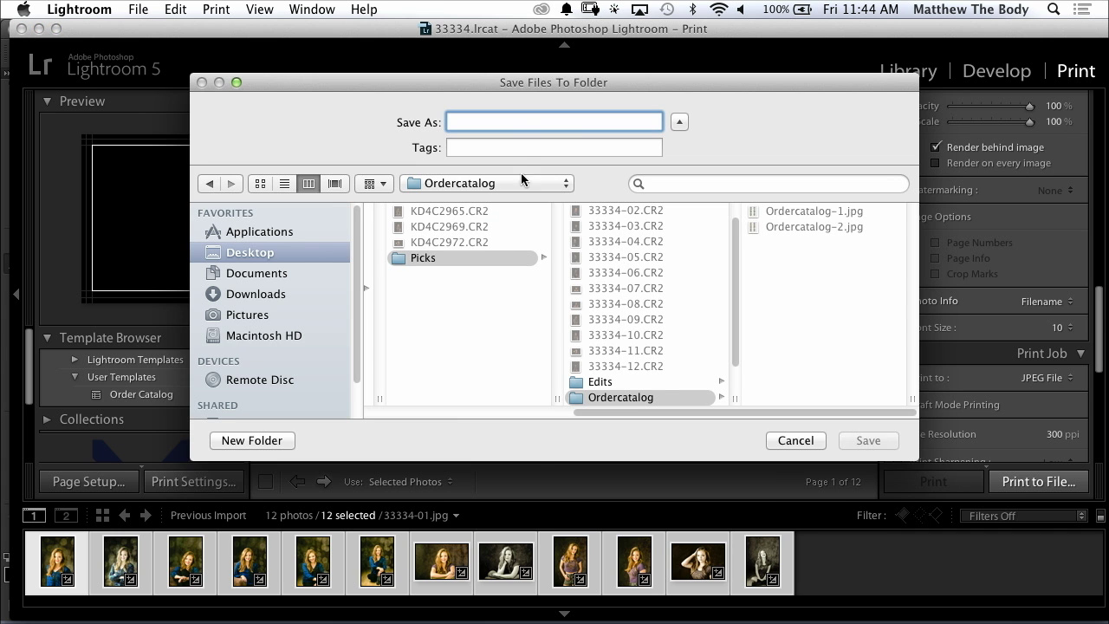
pyautogui.press('shift')
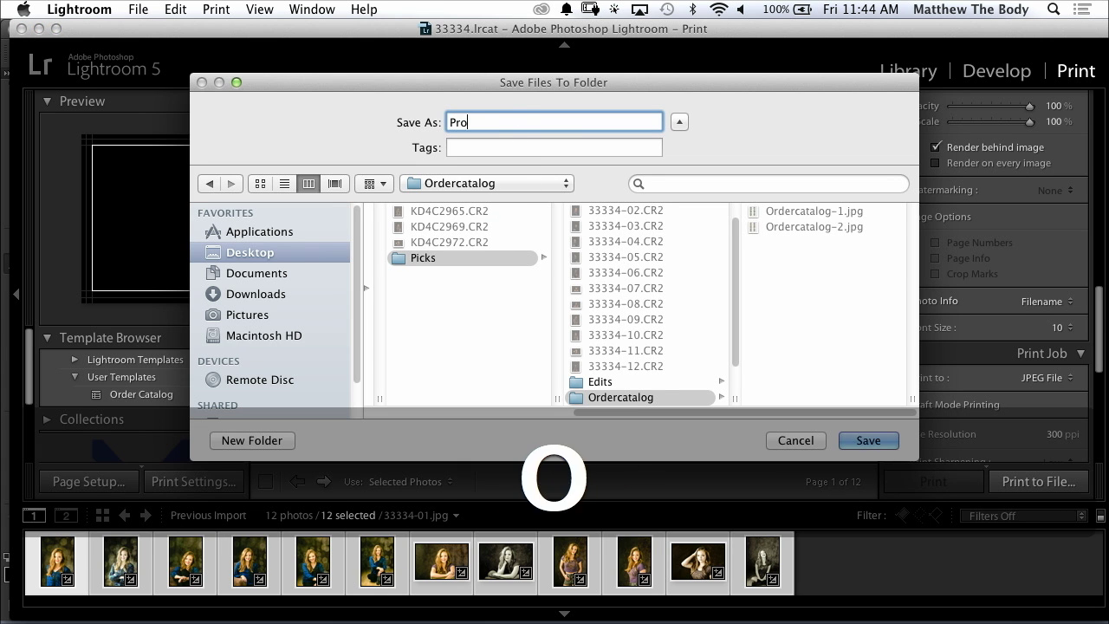
pyautogui.write('of')
pyautogui.press('Return')
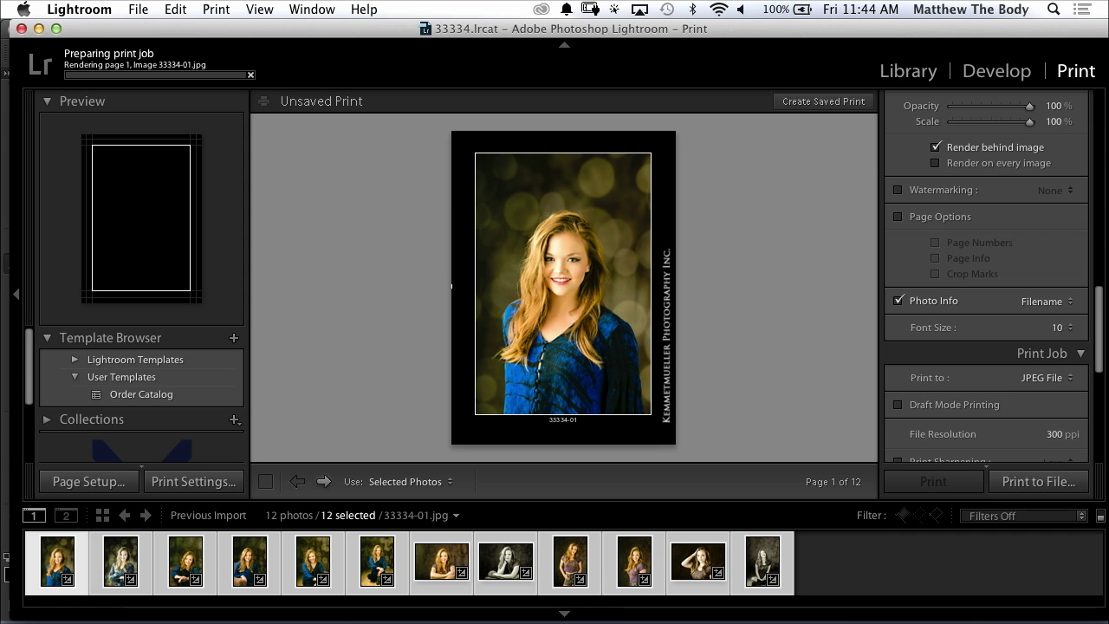